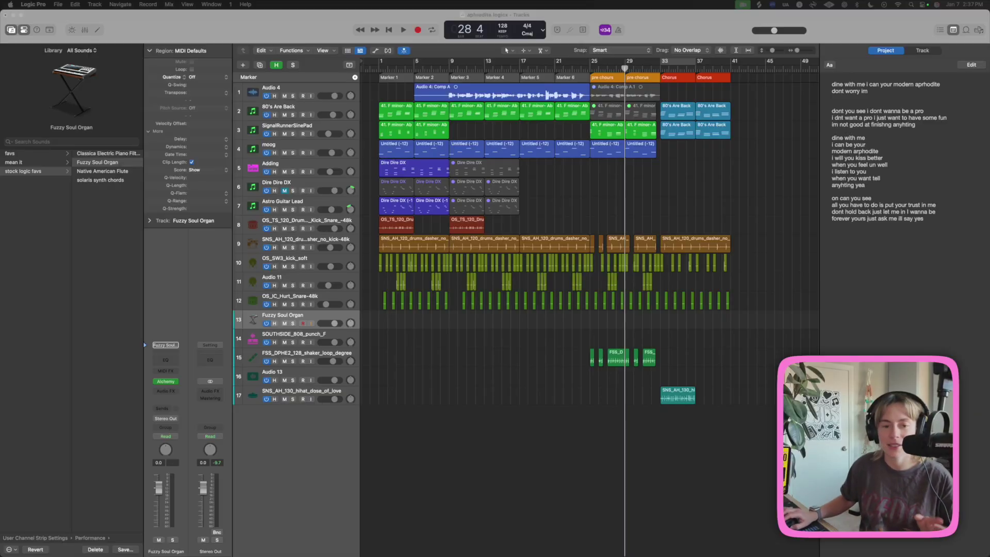
Play the aphrodite song from bar 1 and stop it around bar 5
left_click(380, 70)
key("space")
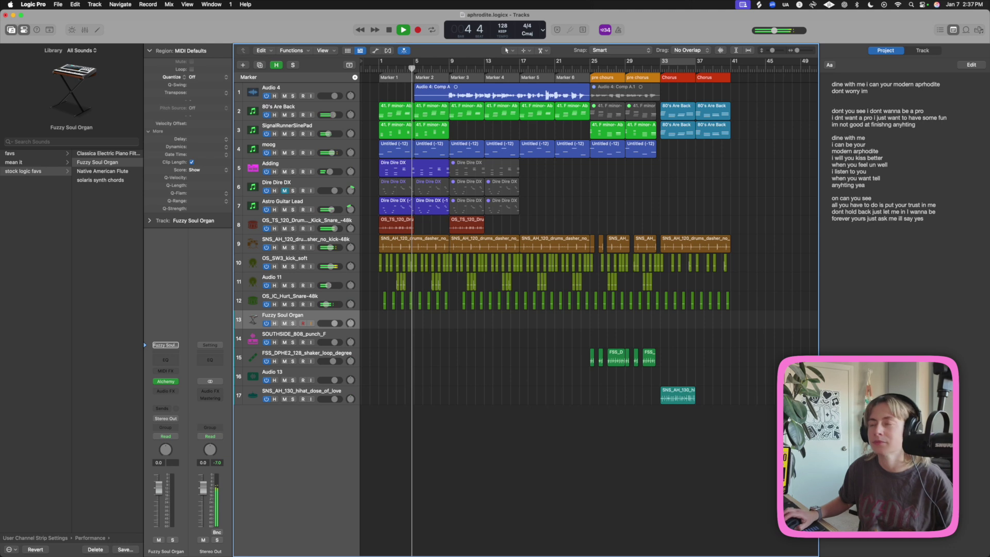
key("space")
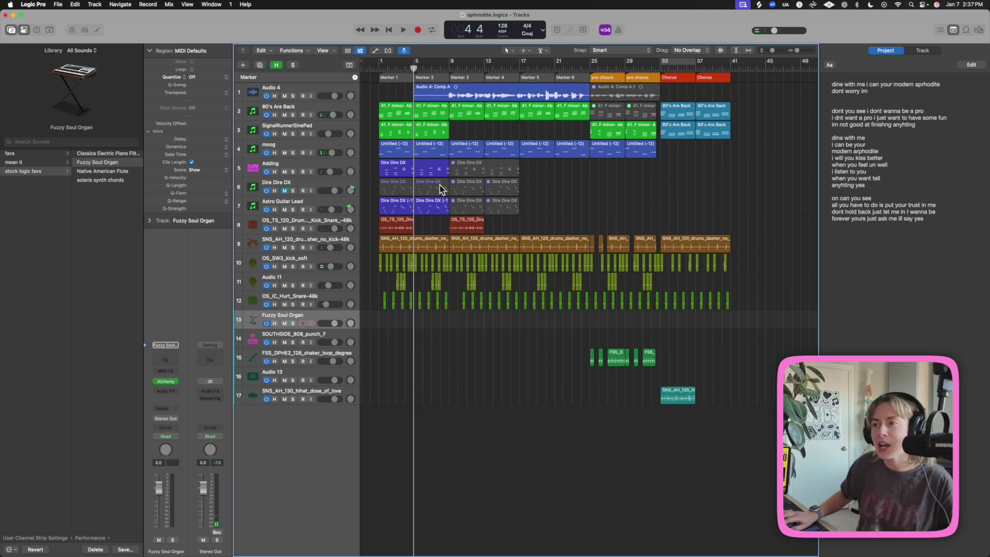
left_click(328, 358)
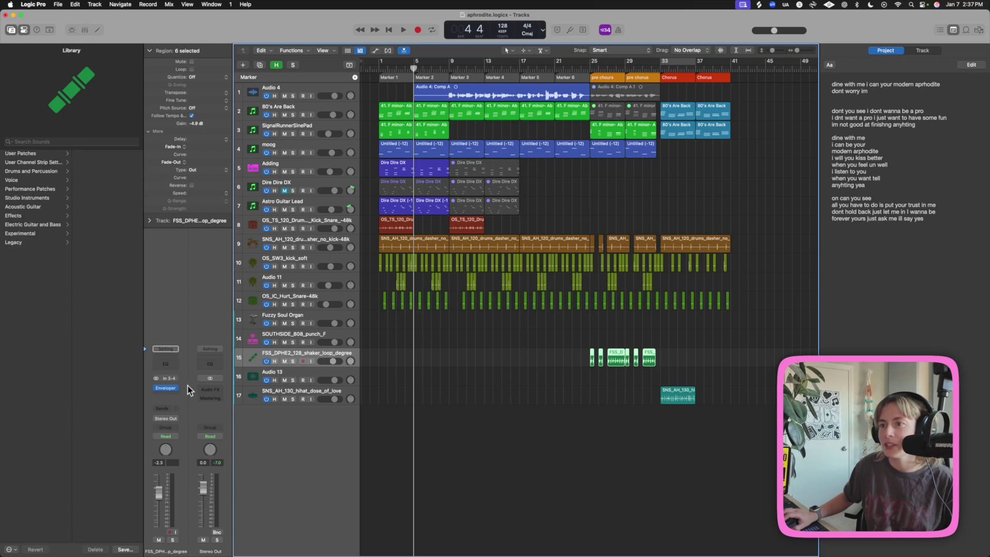
left_click(167, 387)
left_click_drag(390, 123, 479, 219)
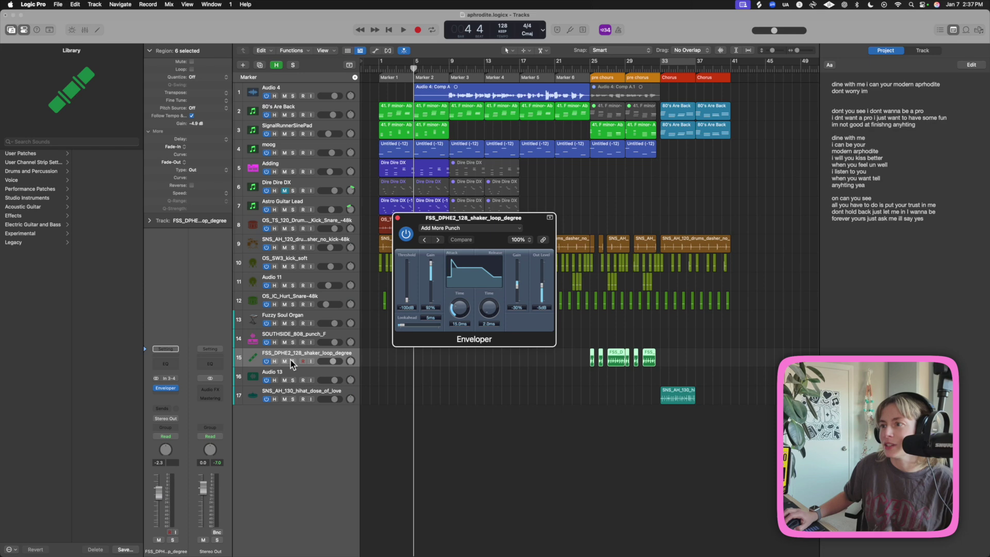
left_click(293, 360)
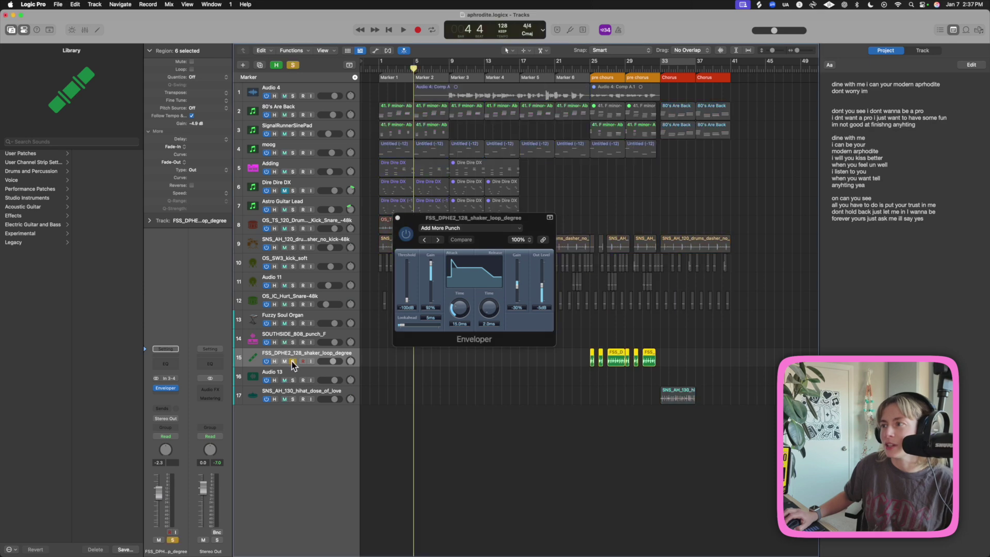
left_click(591, 64)
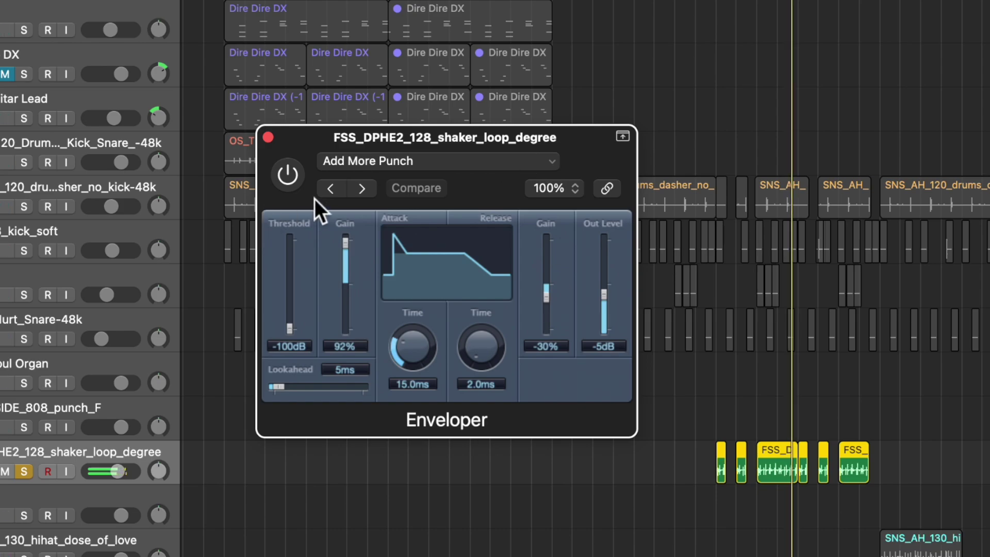
left_click(287, 175)
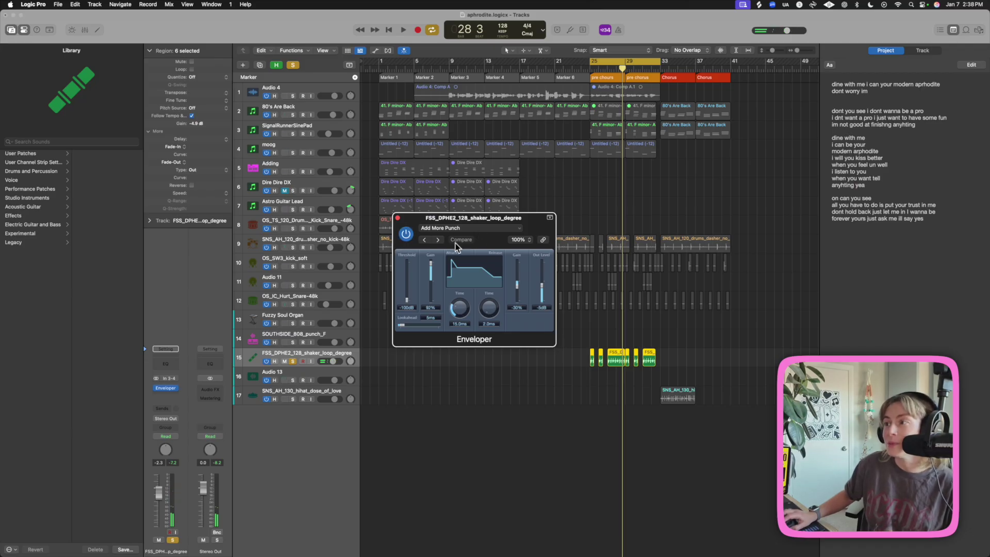
left_click(444, 228)
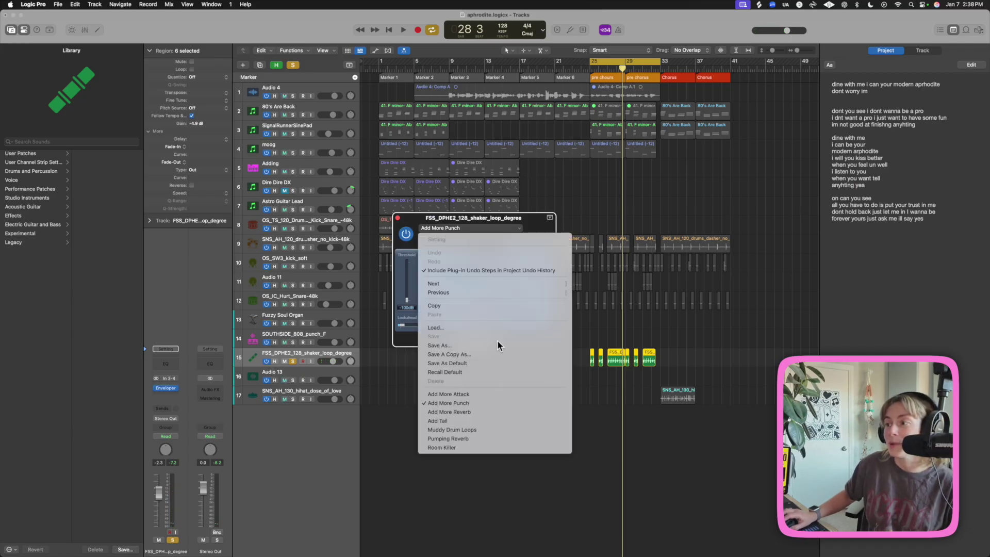
left_click(662, 286)
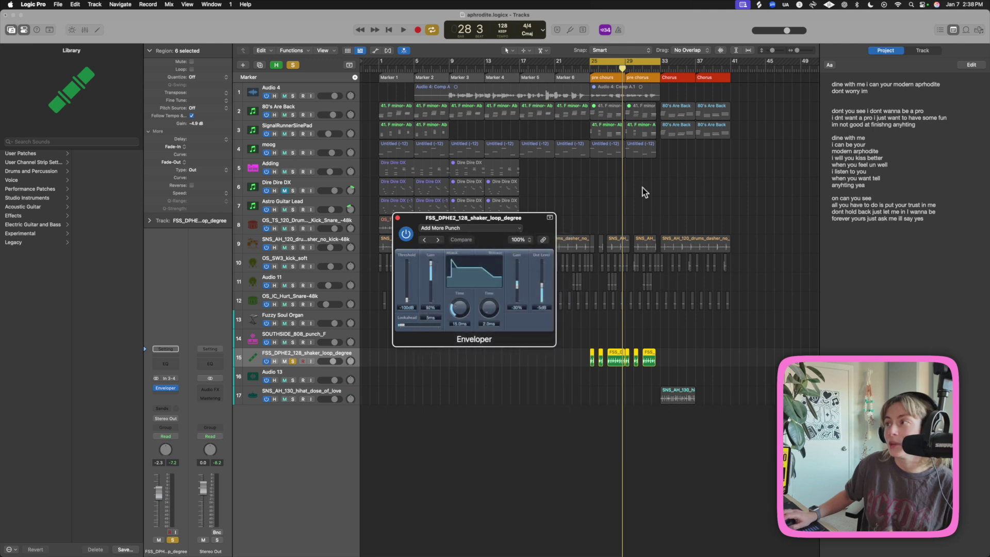
left_click(397, 218)
left_click(293, 66)
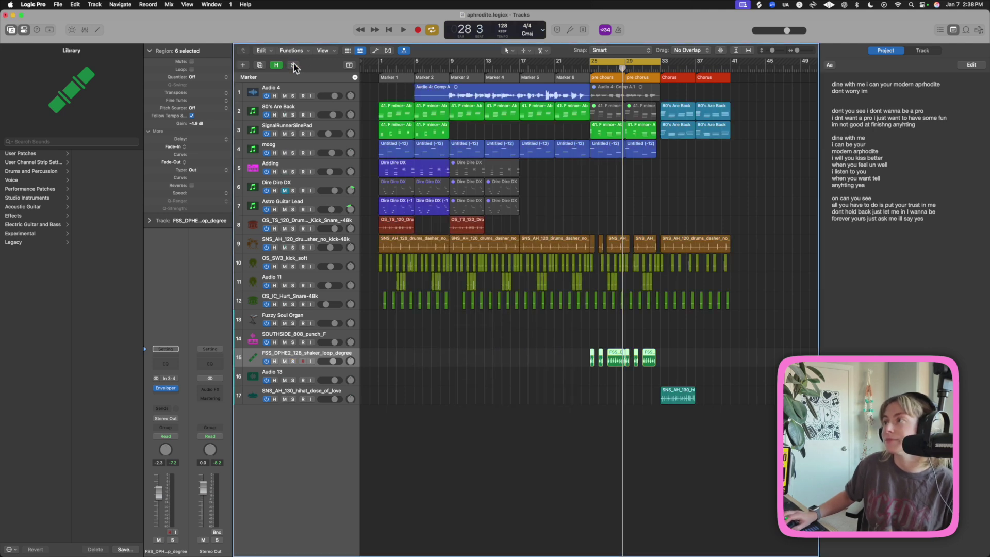
Play from bar 25 while auditioning Electro Pluck, Grinding, 16th Repeater and Noisy Gate, ending on Warm Pad
key("space")
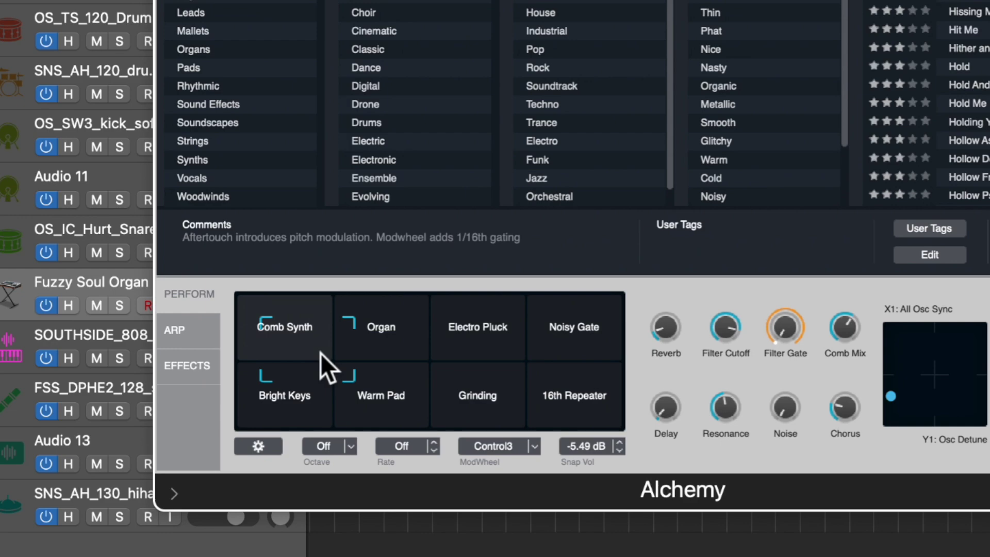
left_click(375, 379)
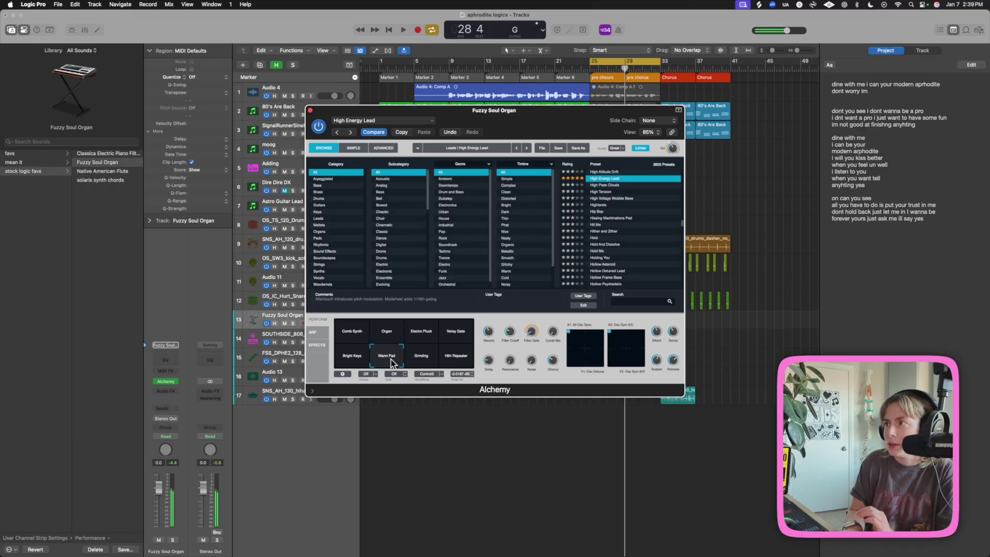
left_click(421, 336)
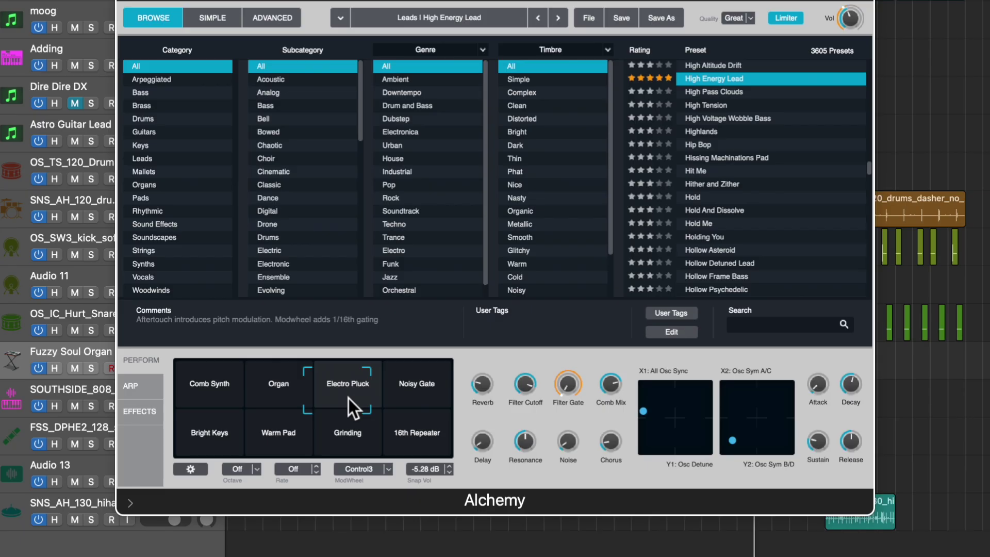
left_click(350, 442)
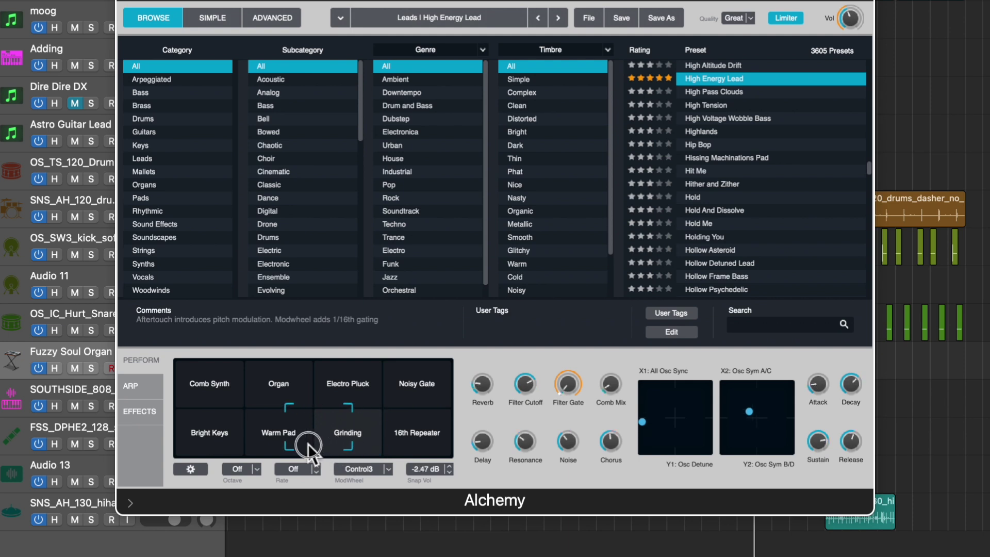
left_click(272, 447)
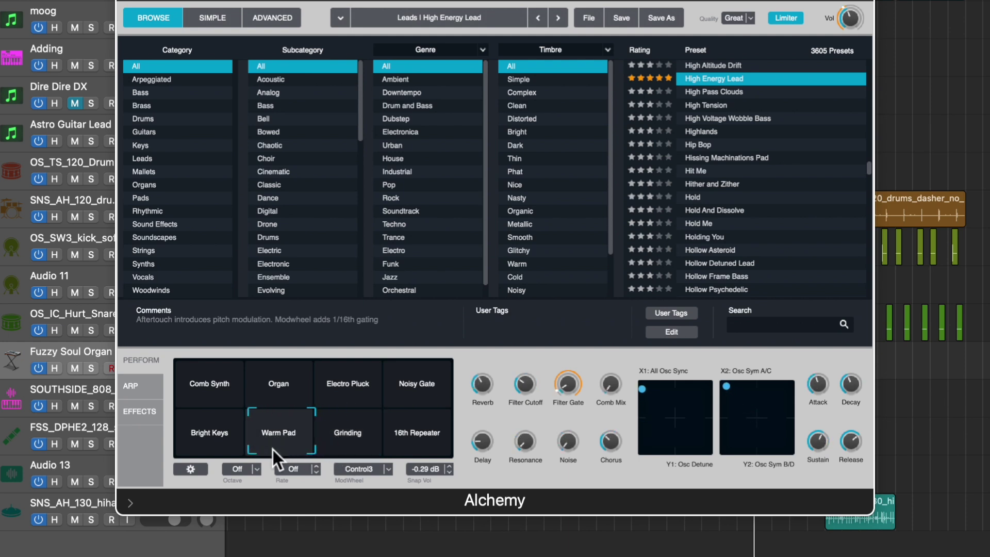
left_click(399, 441)
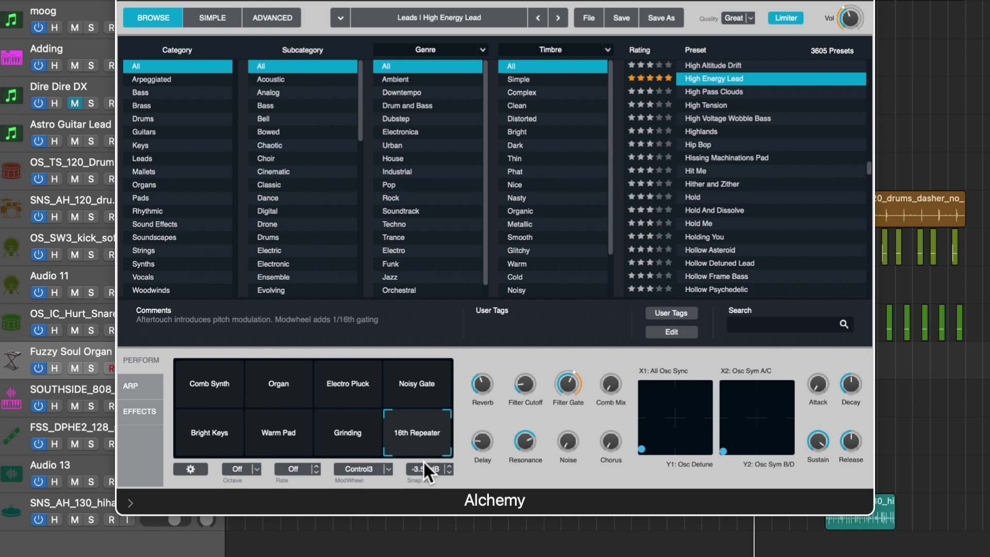
left_click(417, 389)
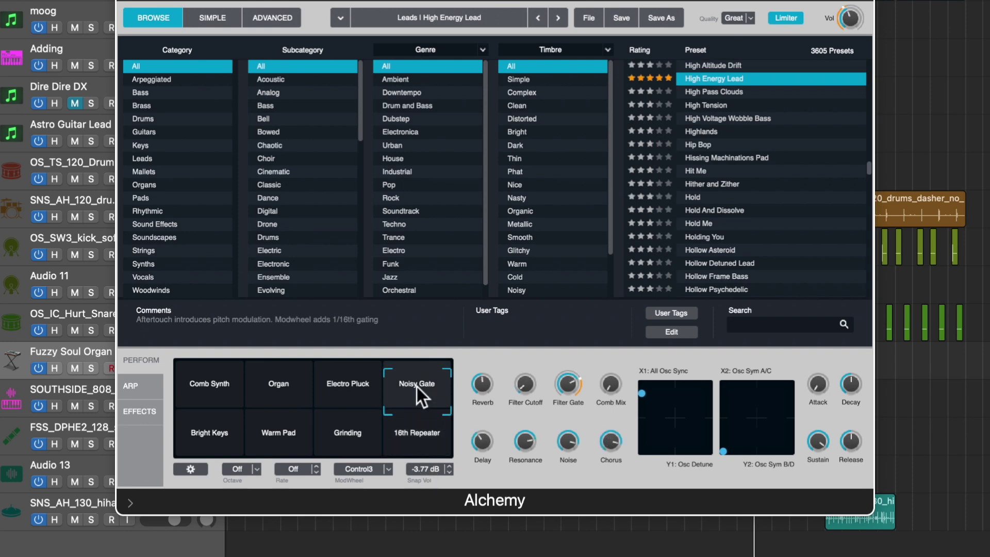
left_click(414, 387)
left_click(276, 439)
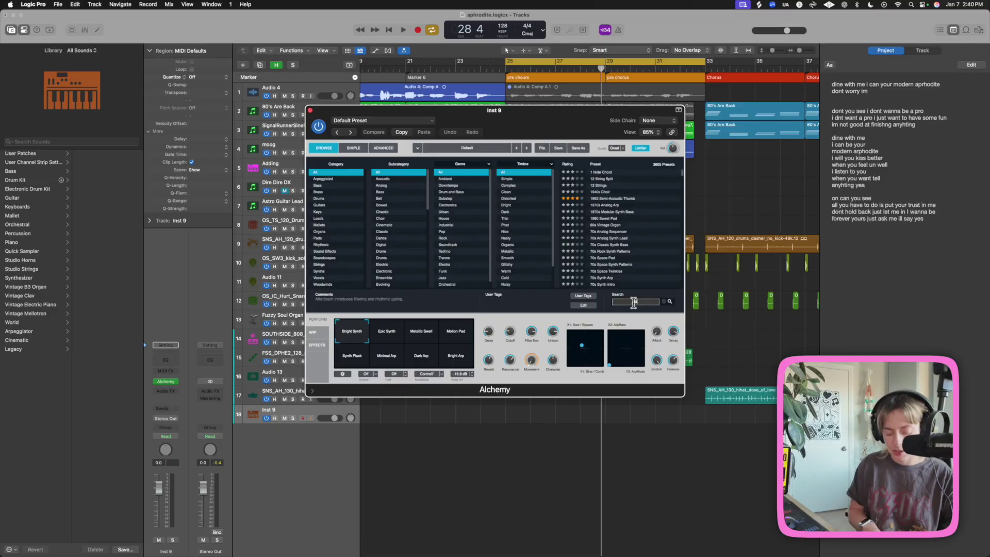
Search 'bell' and load the Gentle Sine Bells preset, moving Alchemy aside to show the tracks
type("bell")
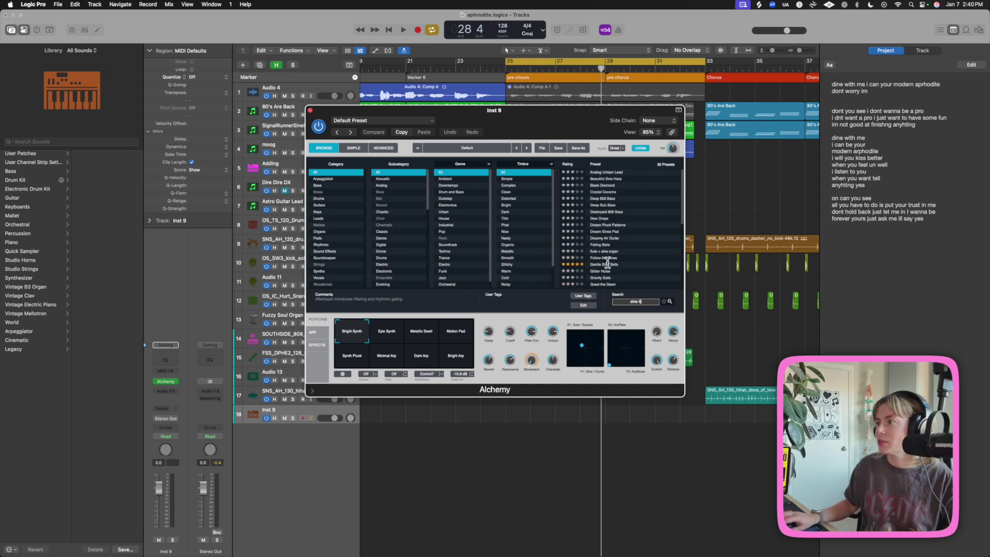
left_click(608, 263)
left_click_drag(562, 129, 601, 184)
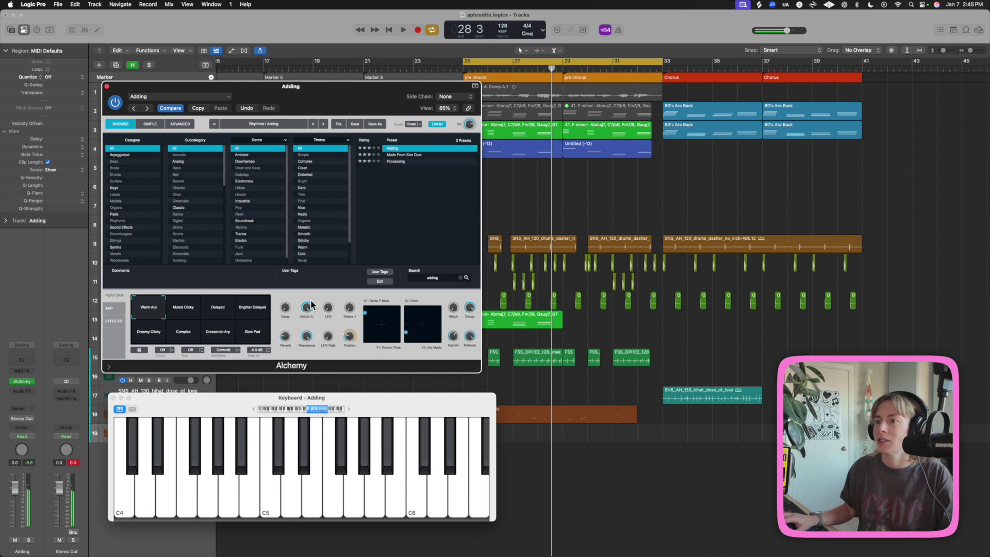
Start from the Complex snapshot, blend toward Crescendo Arp and Delayed, and lower the keyboard range
left_click(184, 331)
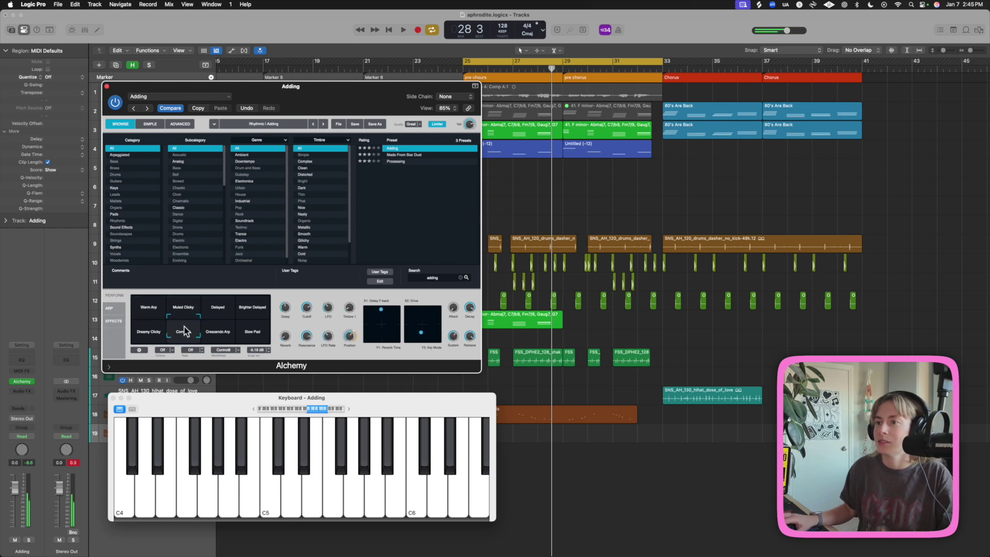
left_click_drag(184, 329, 206, 323)
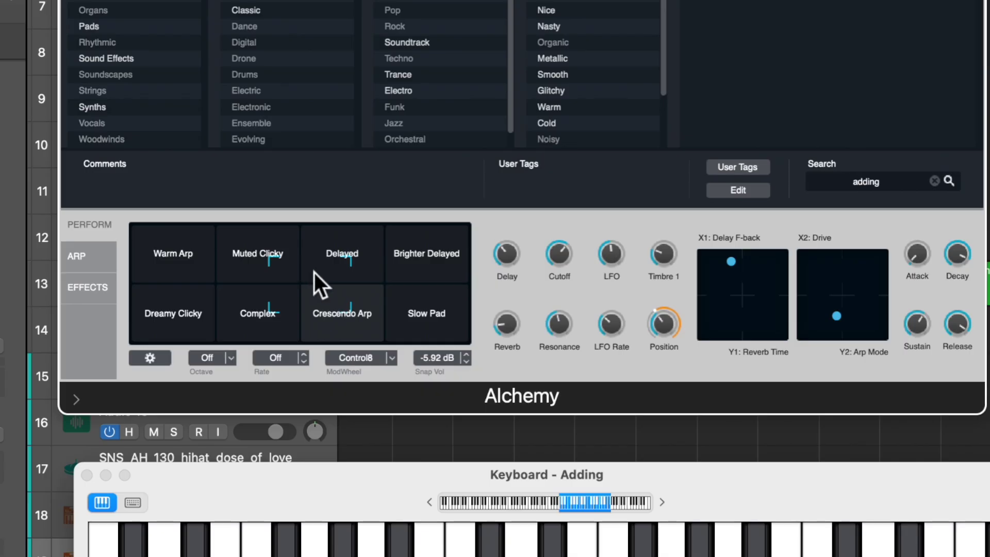
left_click_drag(313, 272, 339, 264)
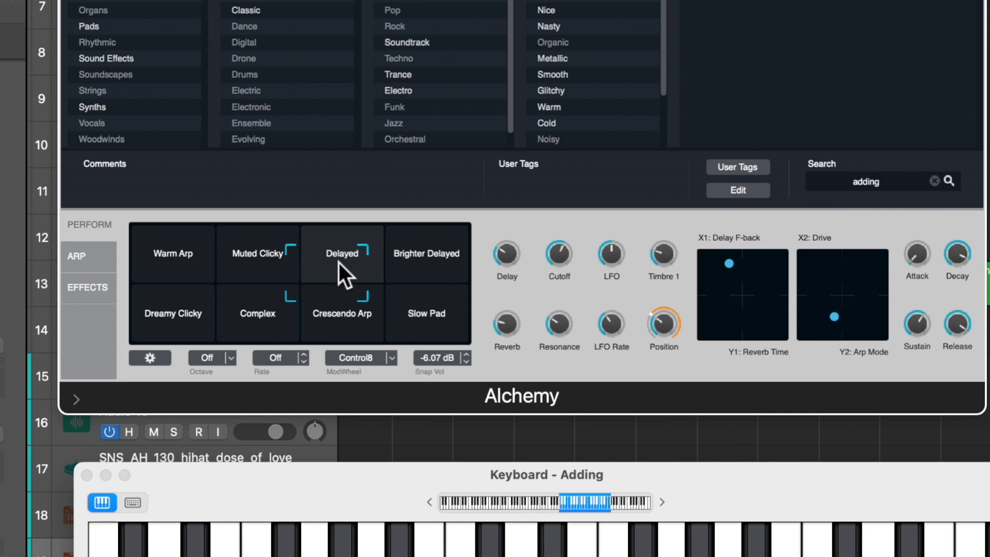
left_click_drag(575, 486, 533, 503)
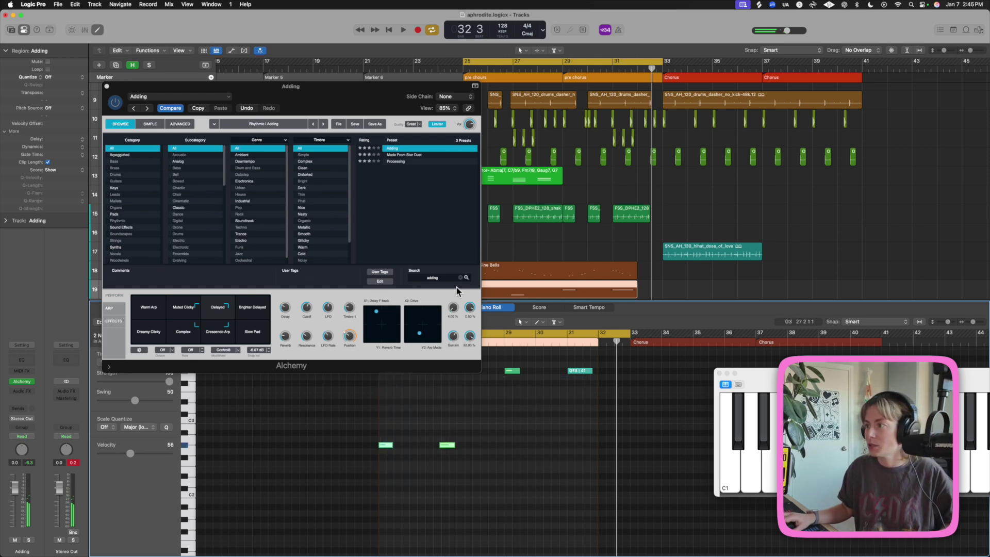
Solo the Gentle Sine Bells and Adding tracks and play them from bar 25
left_click_drag(374, 98, 273, 74)
left_click_drag(341, 62, 977, 42)
left_click(149, 274)
left_click(149, 293)
key("space")
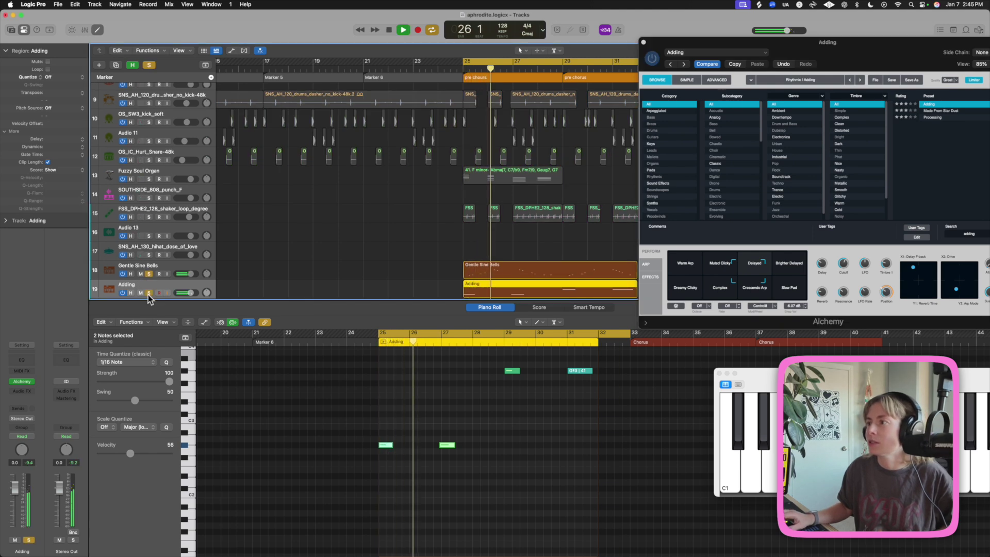
key("space")
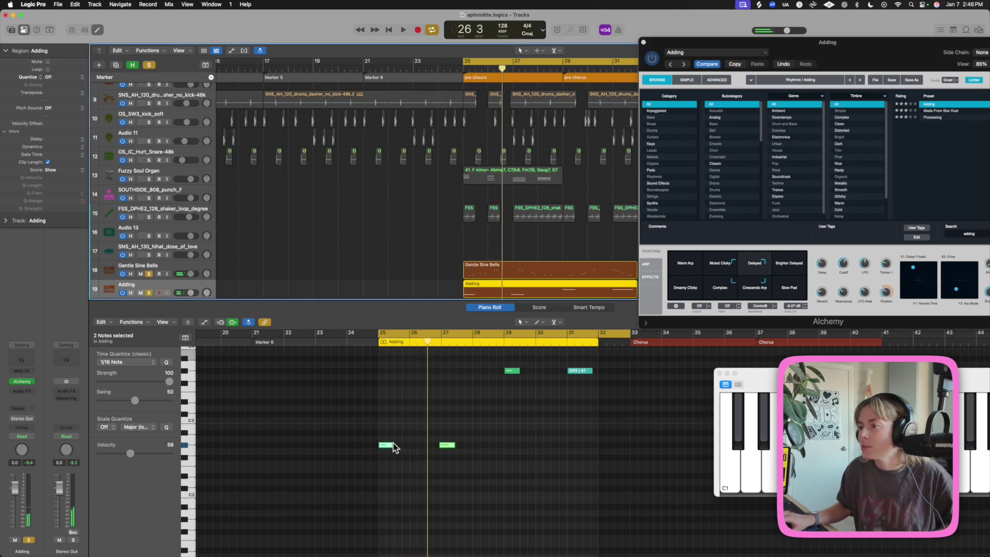
Shorten the first note at bar 25, move the next note to start on bar 27, and replay
left_click_drag(393, 442, 390, 442)
key("space")
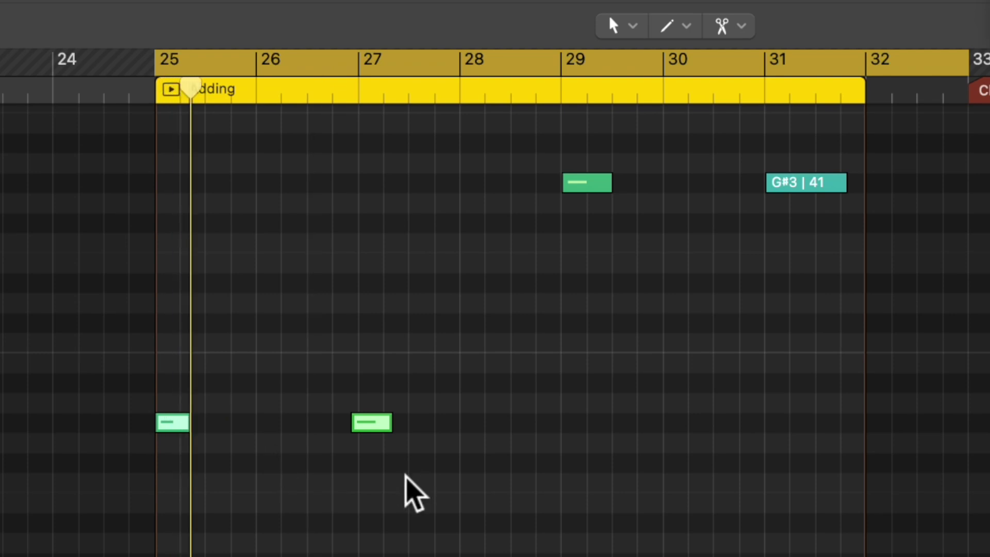
left_click(373, 423)
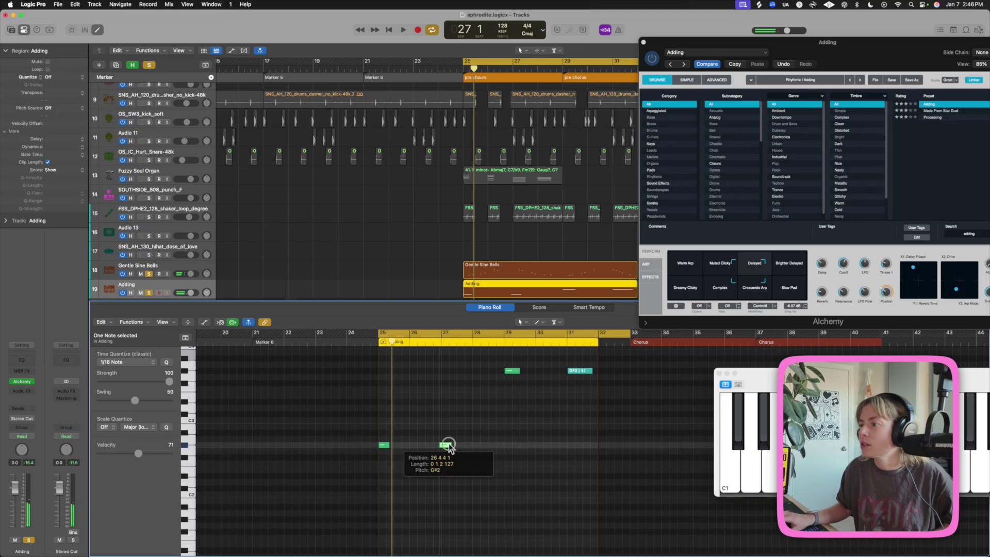
left_click_drag(449, 447, 450, 448)
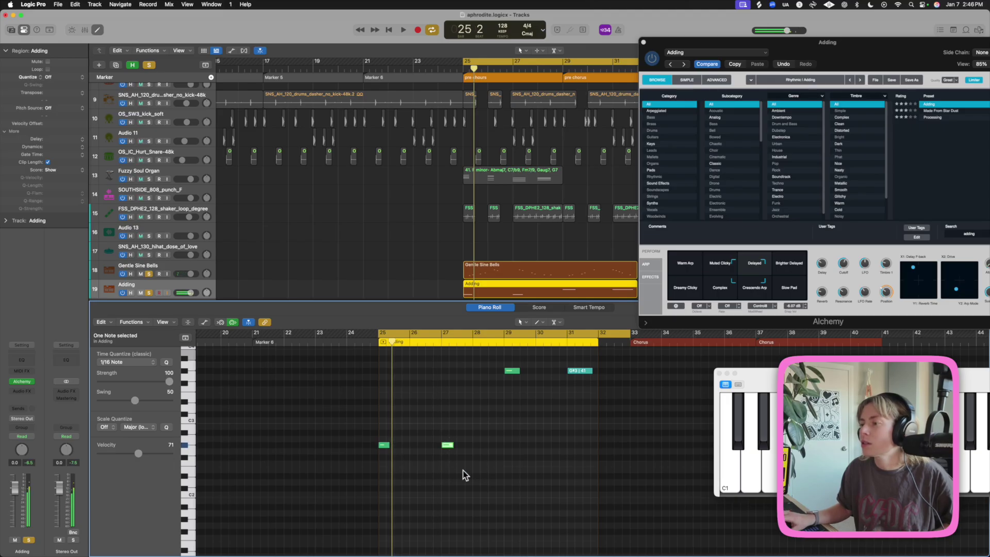
key("space")
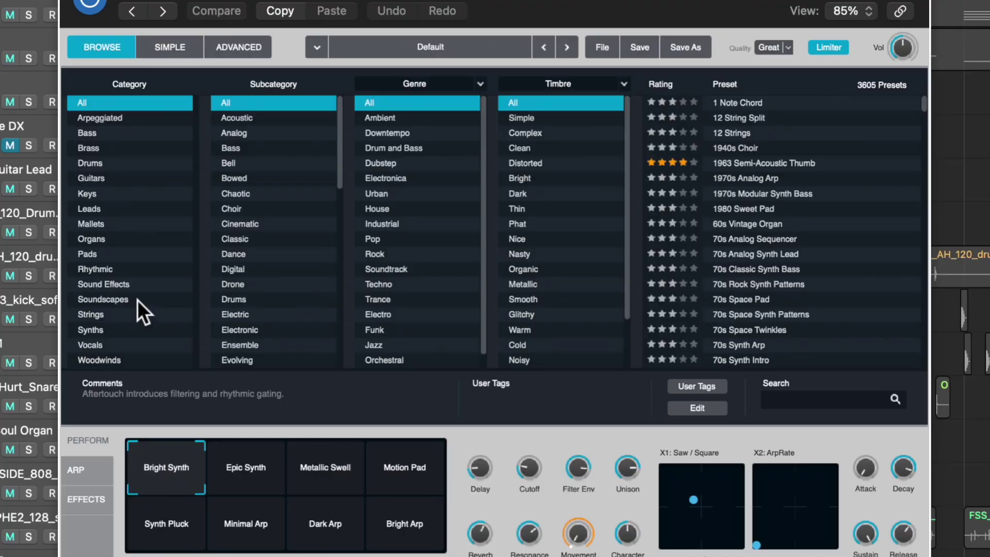
Filter to Soundscapes and audition Airplanes and Alchemy In Wonderland with their Perform variations
left_click(137, 299)
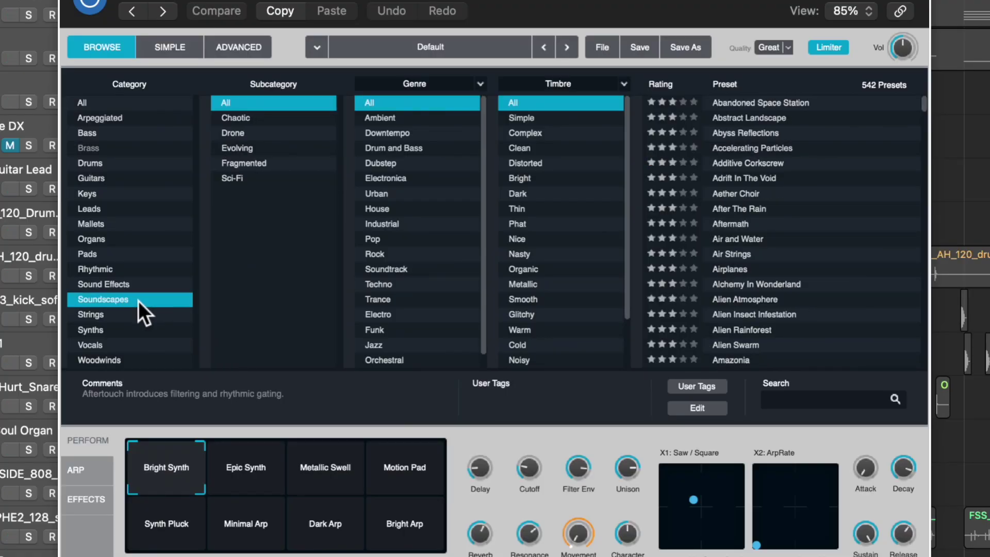
left_click(775, 261)
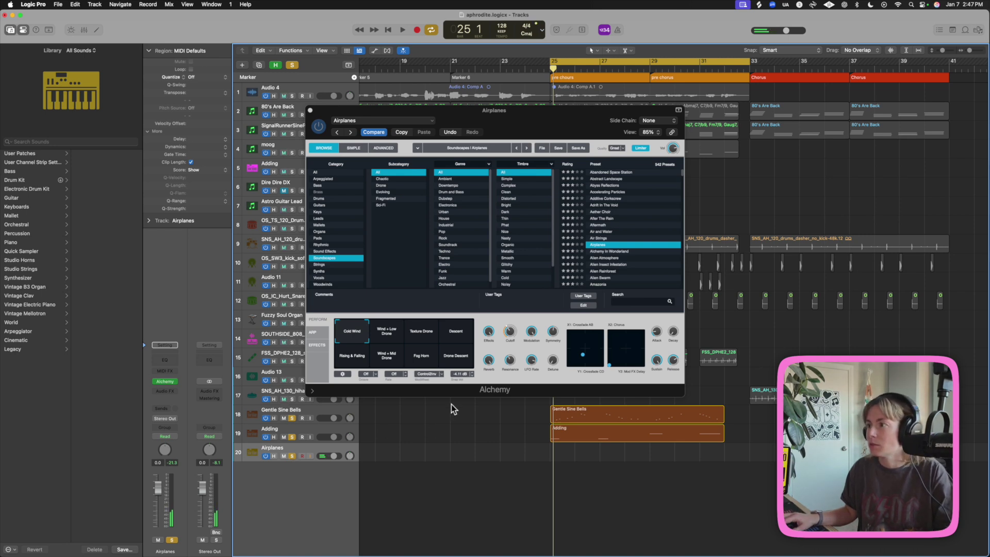
left_click(381, 338)
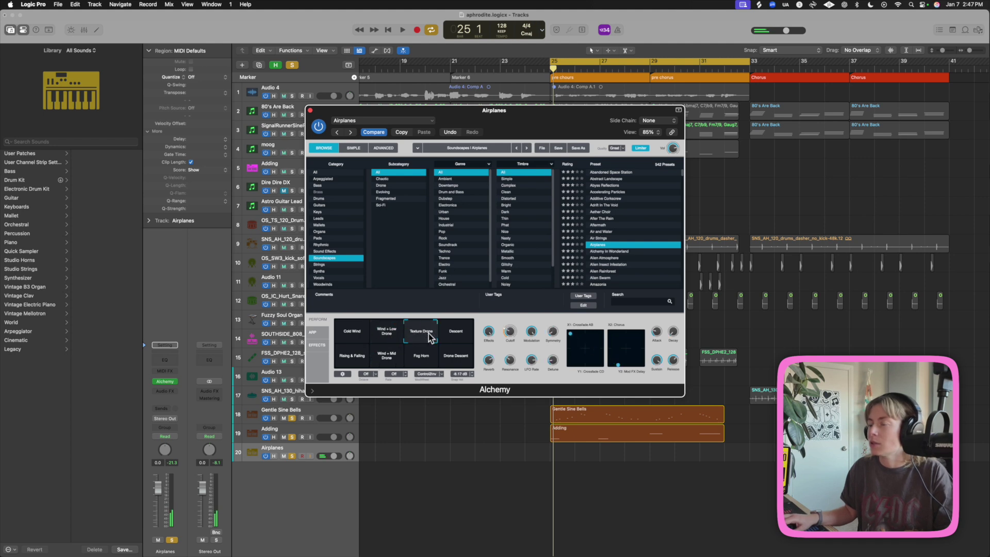
left_click(422, 357)
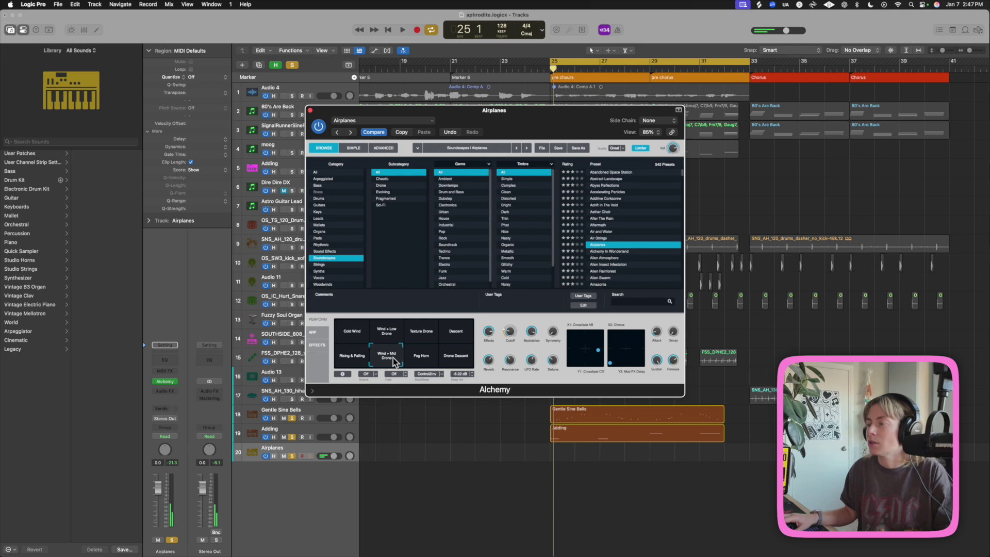
left_click(610, 252)
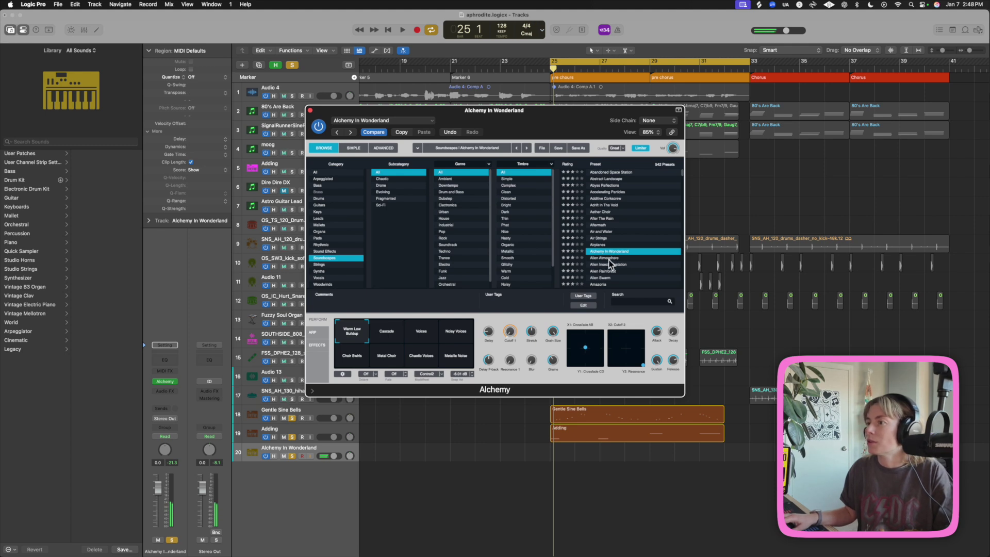
left_click(395, 358)
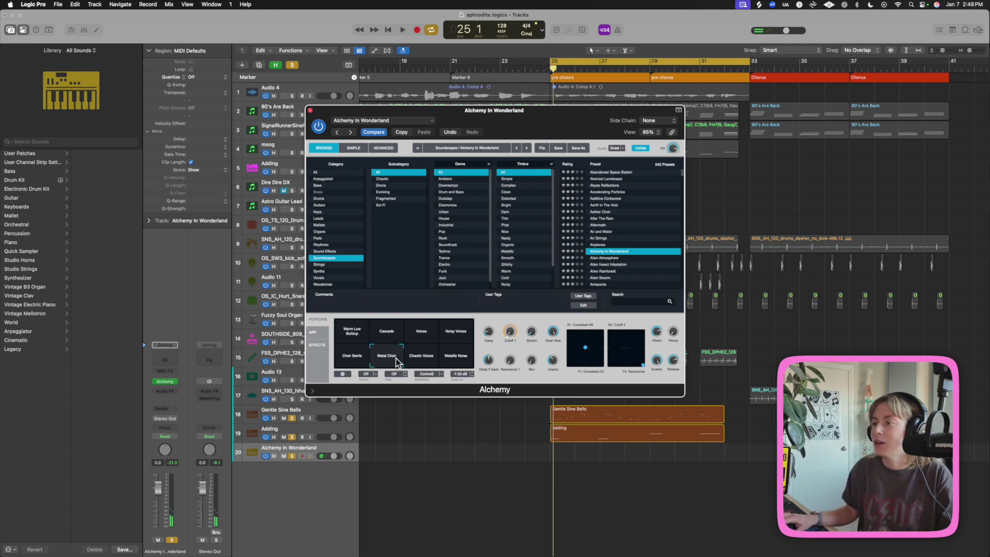
left_click(437, 337)
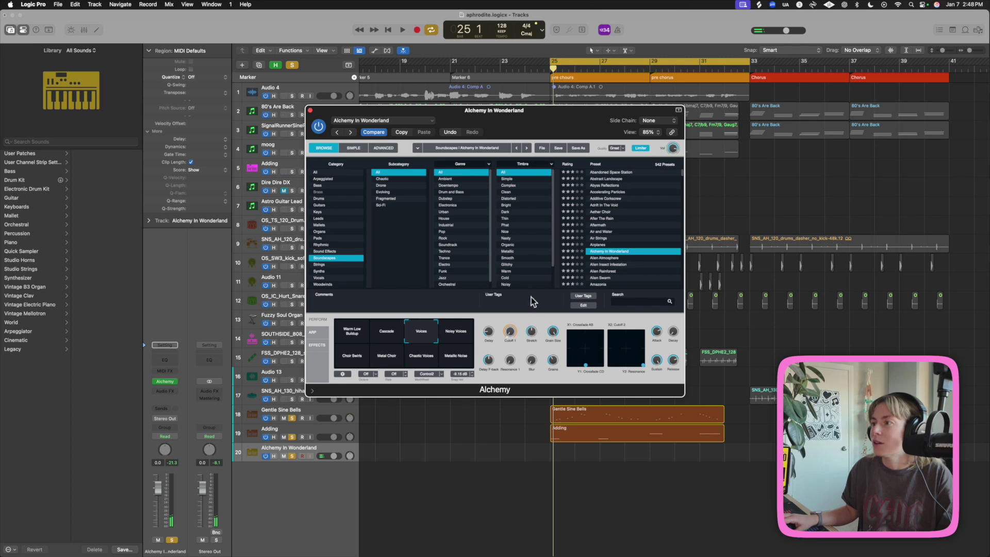
Step through more Soundscapes presets, from Alien Atmosphere through Arctic Breeze
left_click(613, 257)
left_click(616, 265)
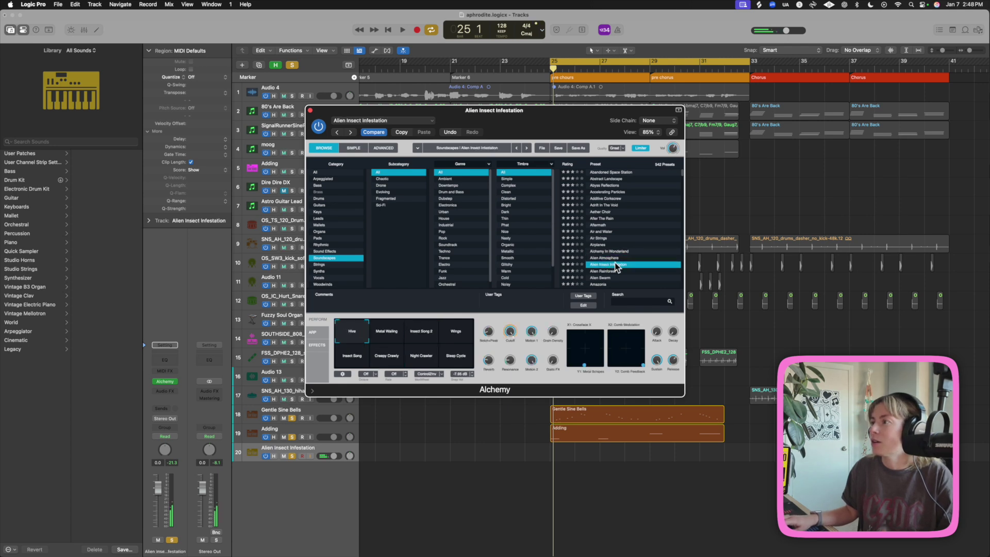
left_click(613, 271)
scroll(613, 274, "down", 3)
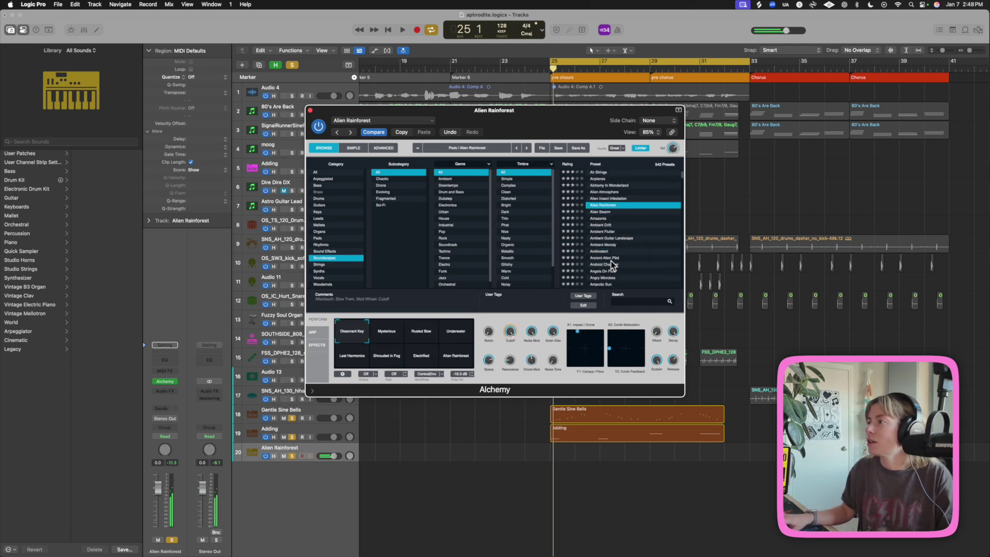
left_click(613, 264)
scroll(611, 263, "down", 3)
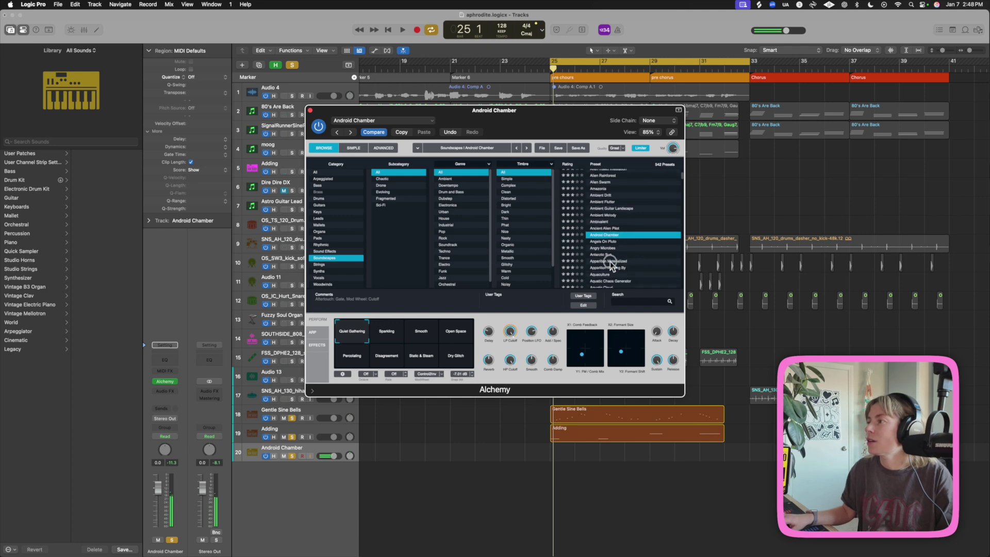
left_click(610, 262)
scroll(611, 261, "down", 2)
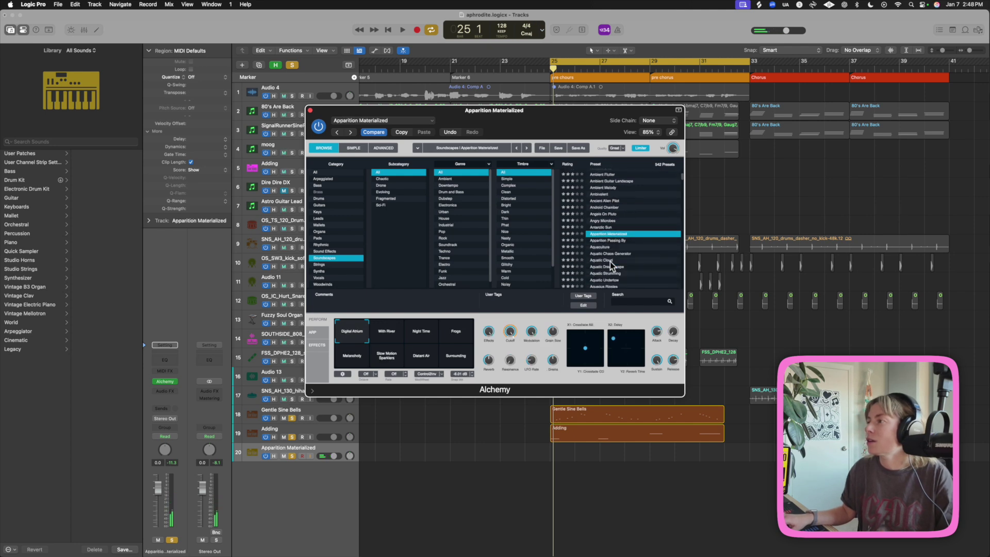
scroll(610, 261, "down", 2)
left_click(610, 263)
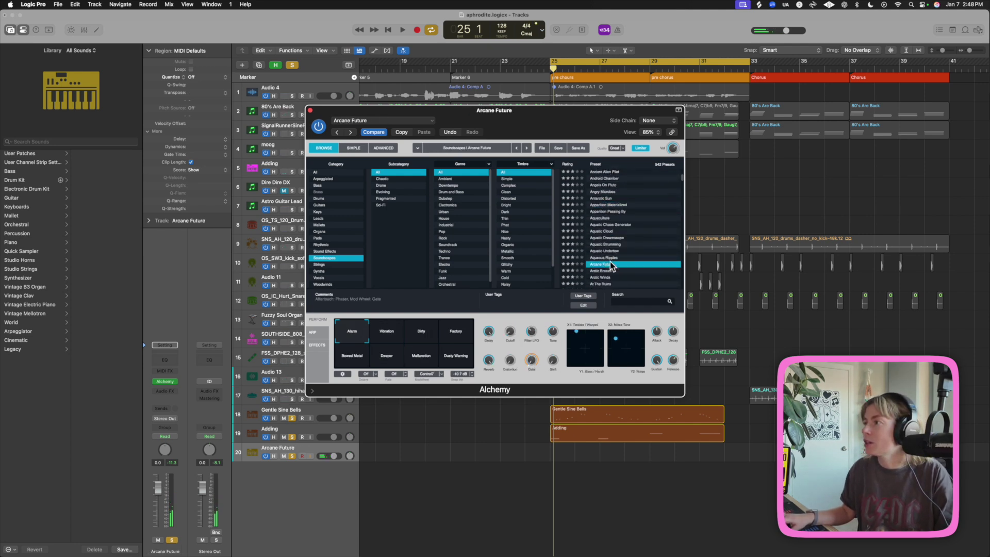
left_click(602, 271)
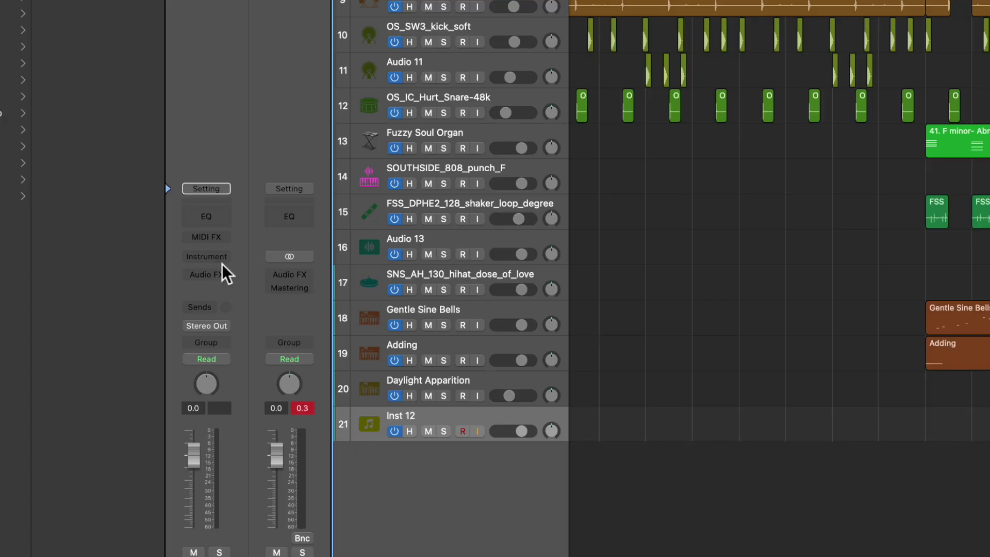
Load Sculpture on the new track via an 'sc' search and adjust its Material timbre
left_click(227, 255)
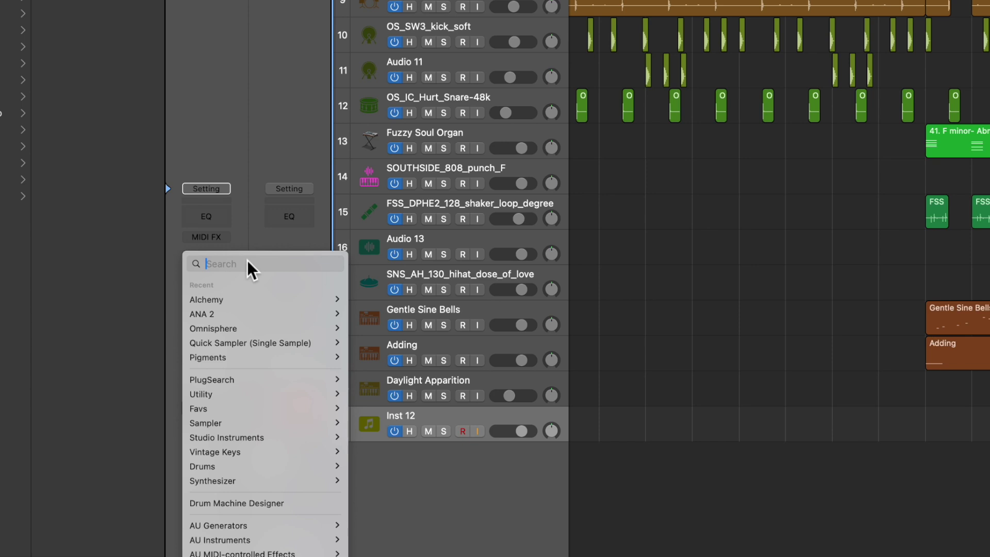
type("sc")
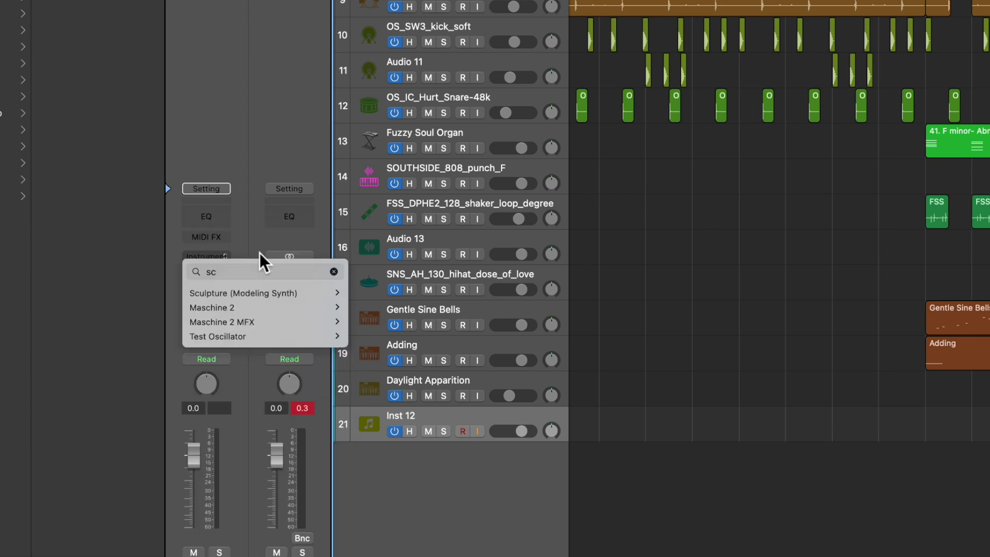
left_click(258, 294)
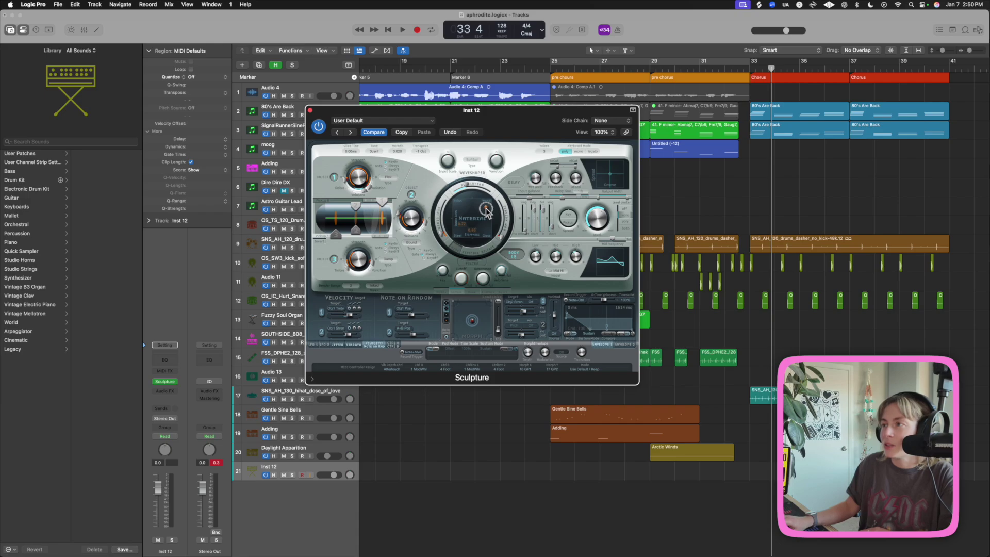
left_click_drag(475, 212, 435, 192)
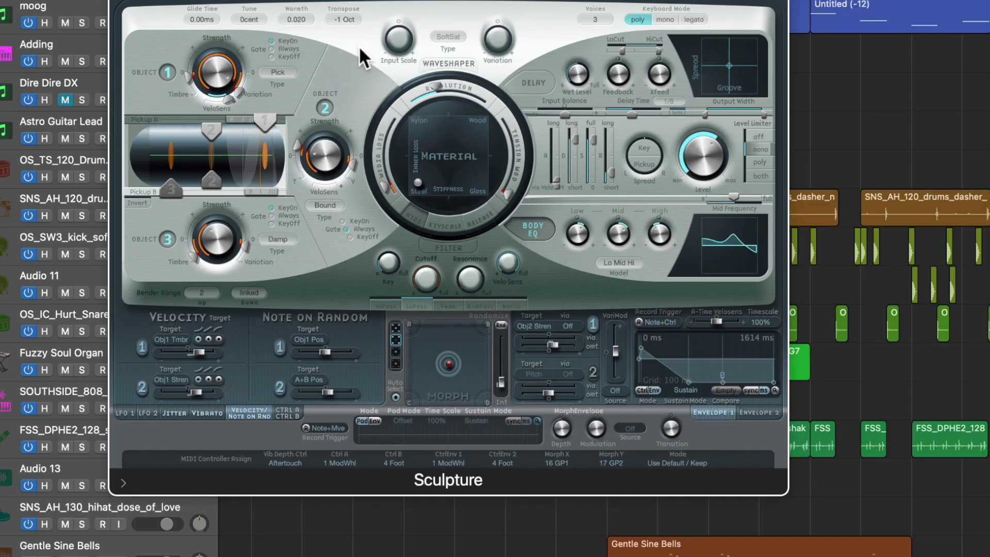
Load the Sub Bass patch from Sculpture's saved patches
left_click(216, 1)
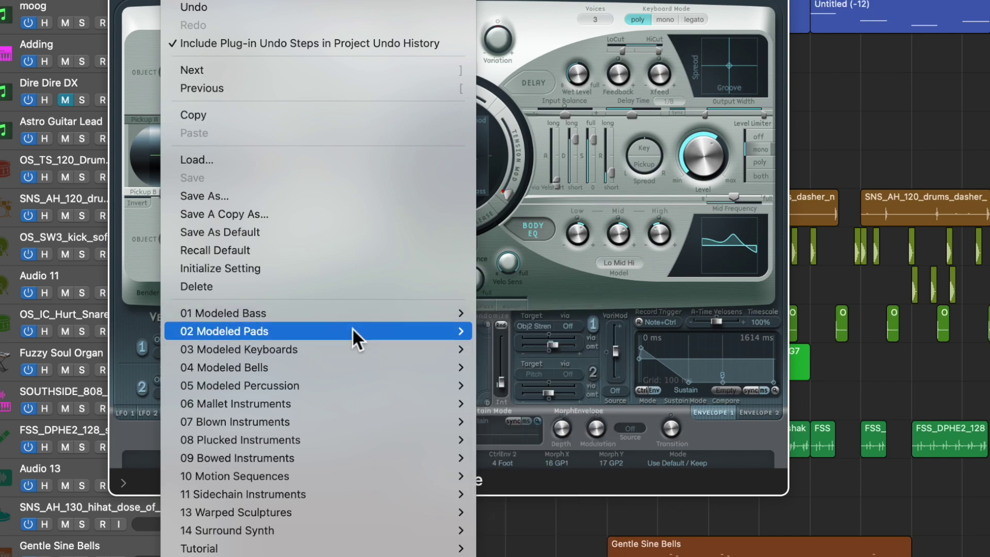
mouse_move(330, 422)
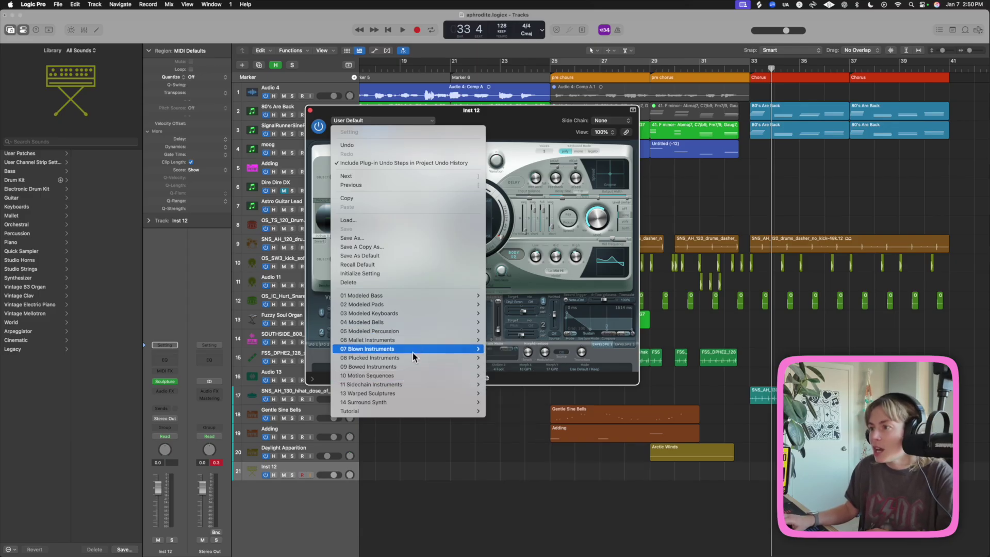
mouse_move(422, 323)
left_click(500, 309)
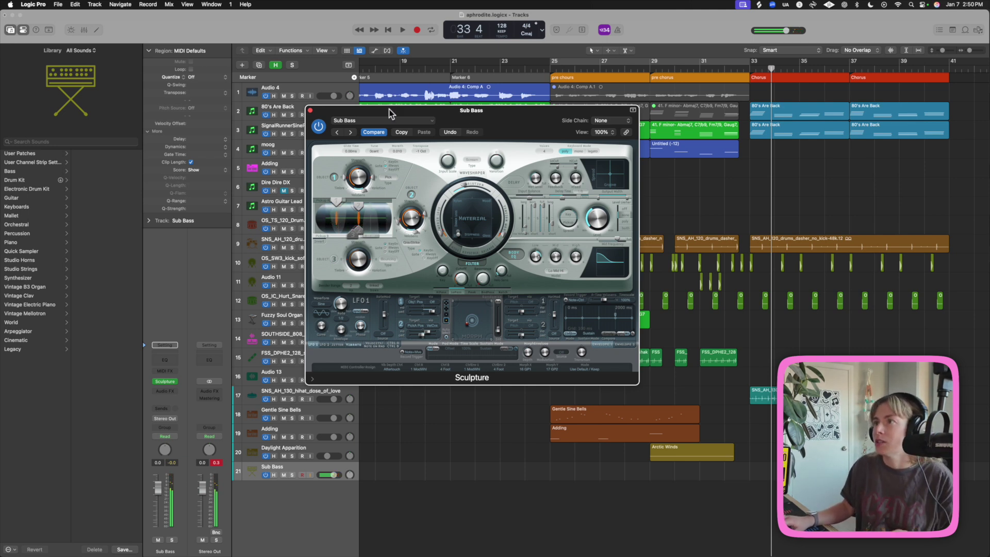
left_click_drag(389, 111, 310, 102)
Delete the upper chord notes, keeping only the lowest G#3, D#3, F3, G#3 line
scroll(807, 125, "down", 3)
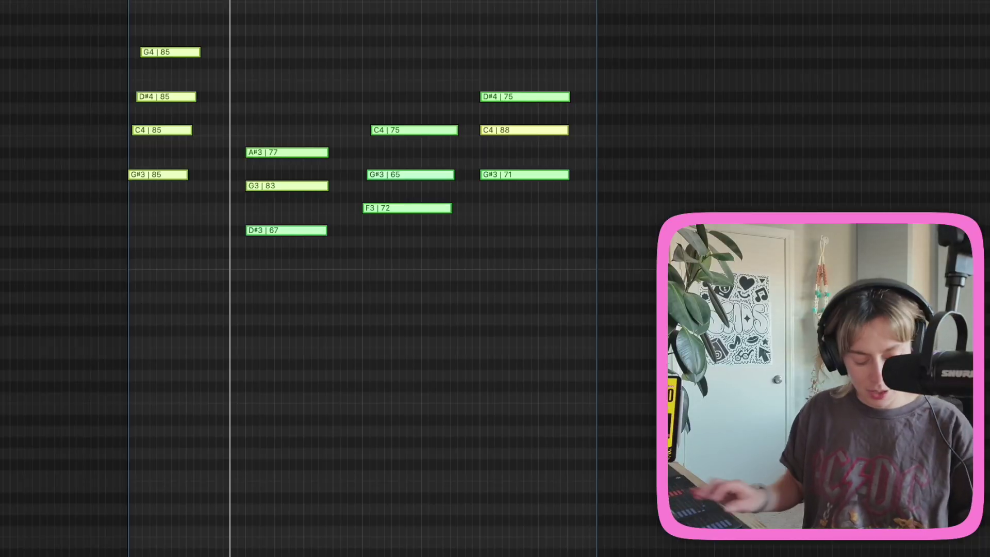
key("shift+Down")
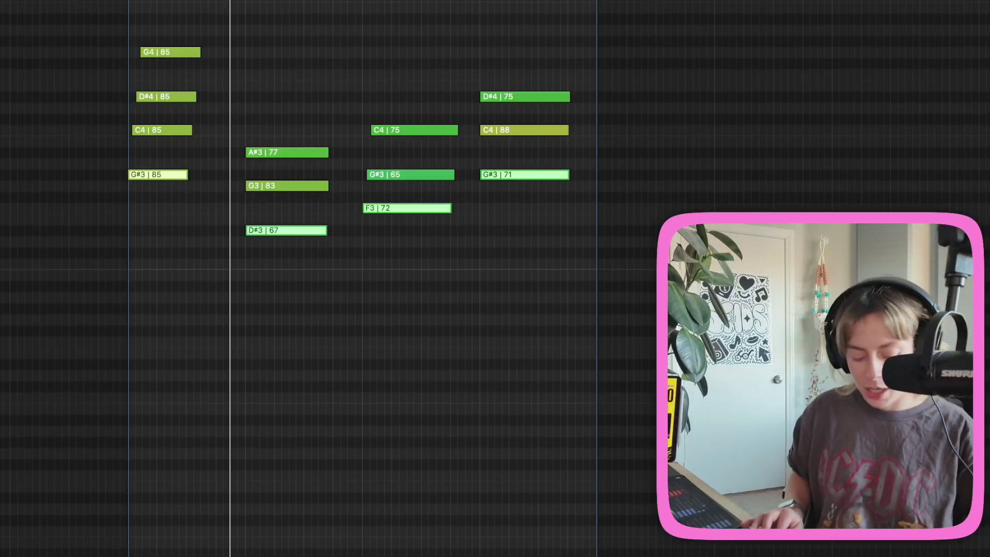
key("shift+i")
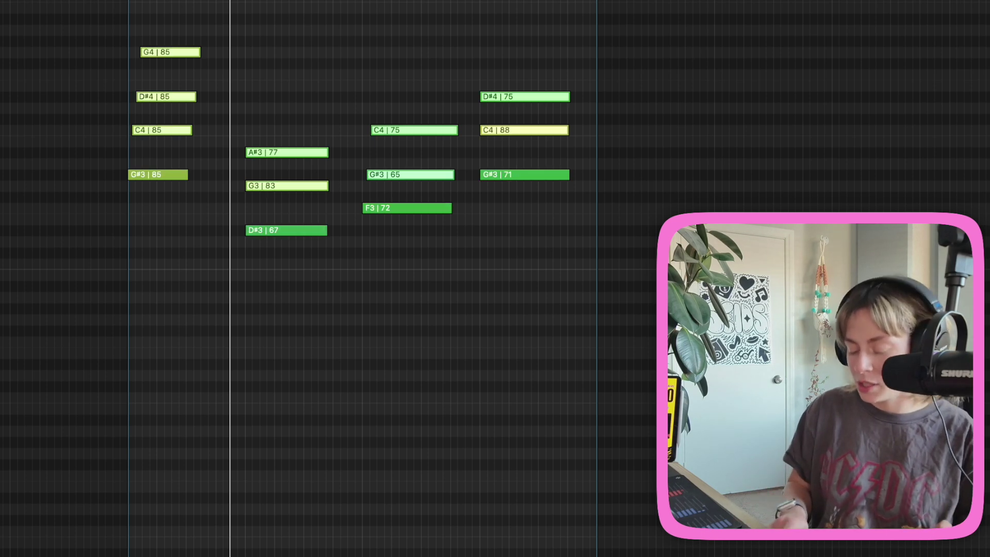
key("Delete")
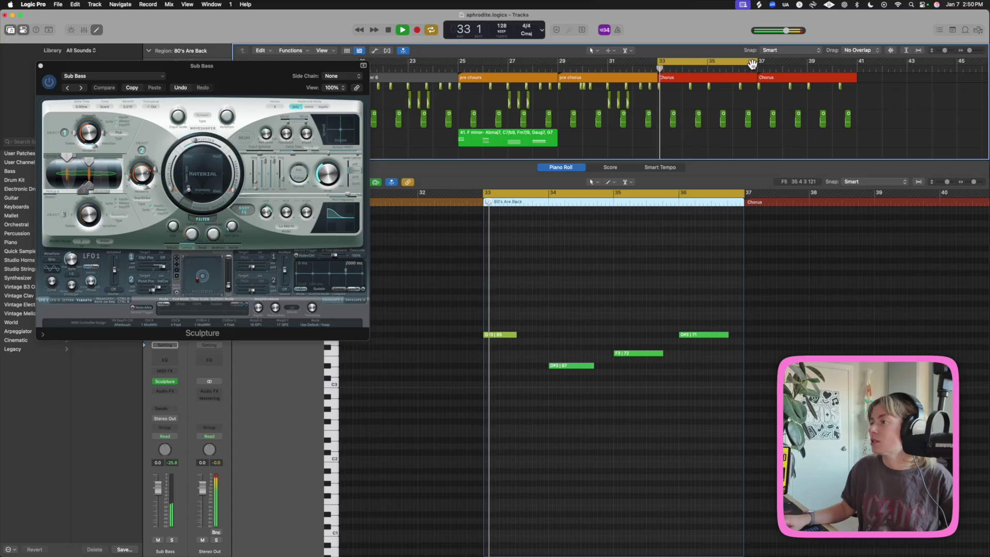
Lower all four bass notes by two octaves and play from bar 33
key("space")
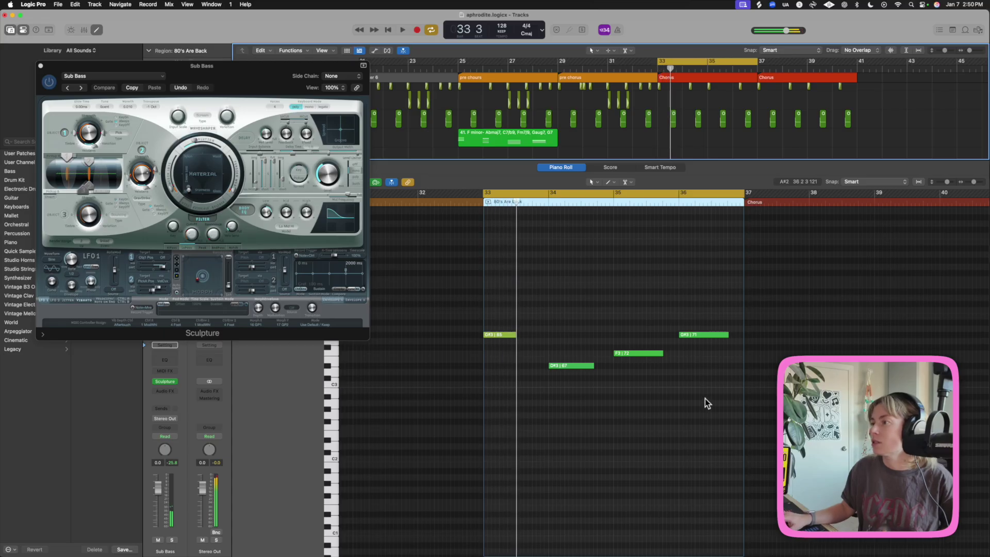
left_click_drag(707, 399, 487, 311)
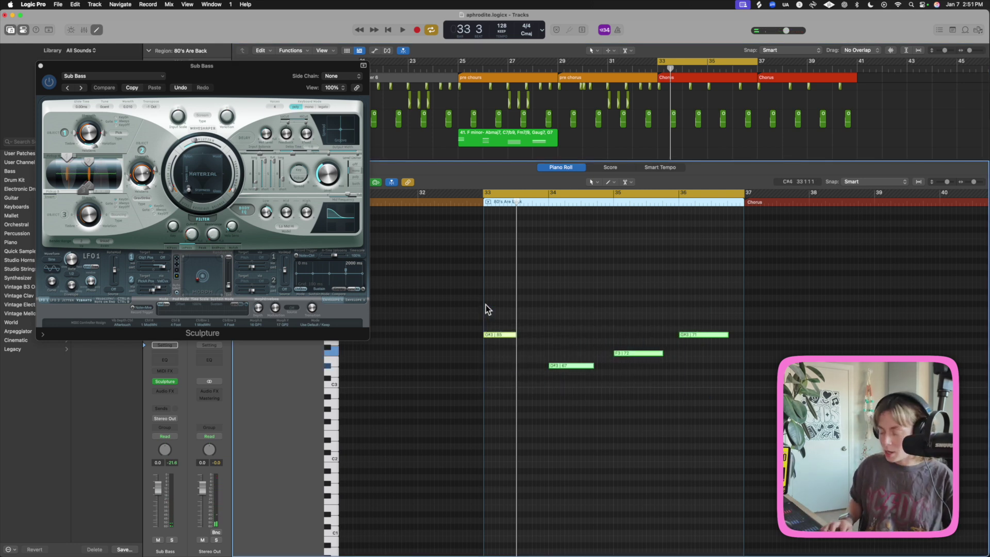
key("alt+shift+Down")
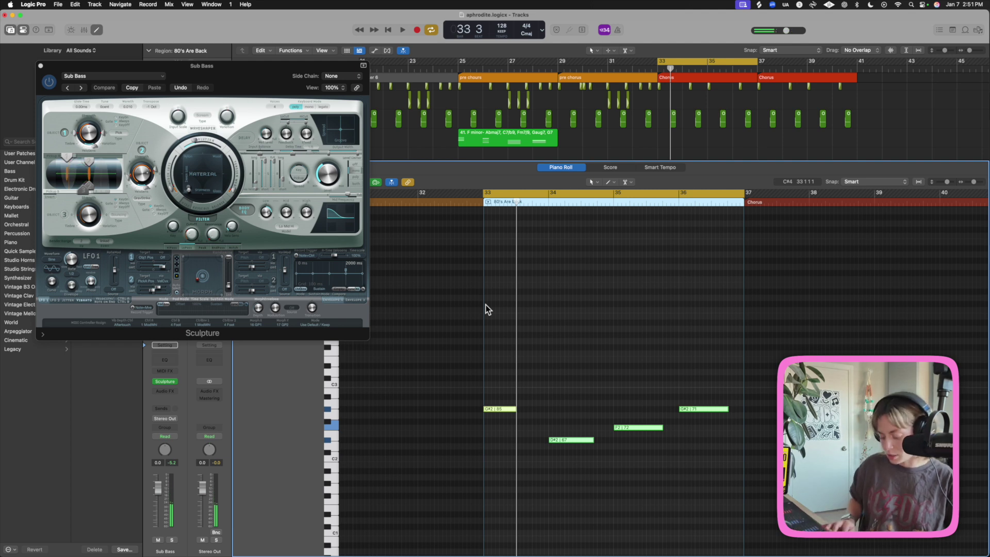
key("alt+shift+Down")
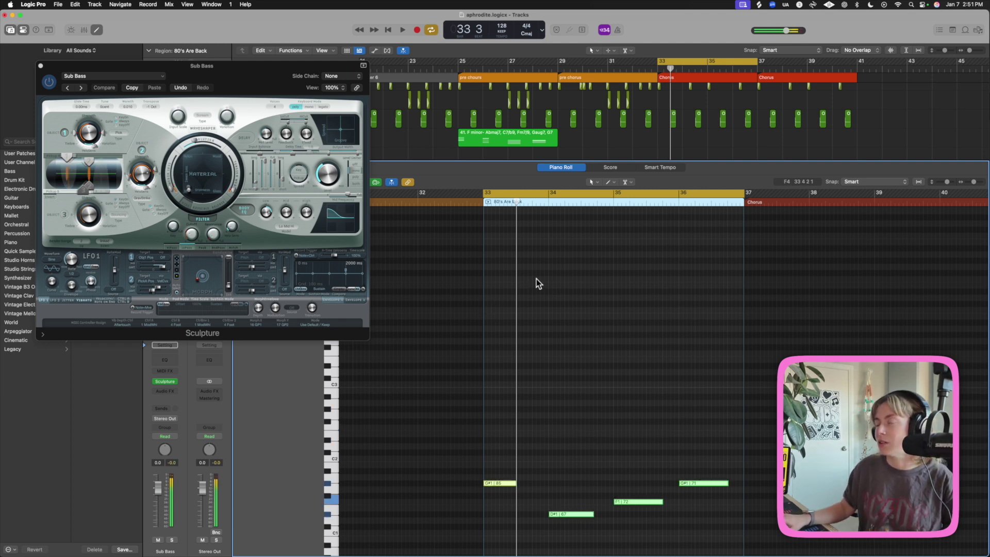
key("space")
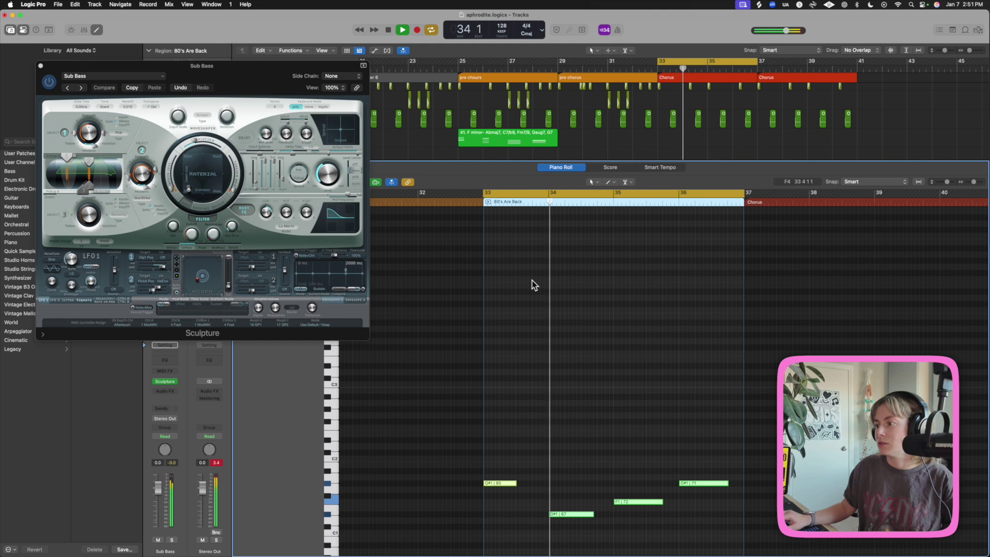
key("space")
Adjust octaves so the line plays G#1, D#2, F1, G#1, then replay from bar 33
left_click(685, 523)
left_click_drag(716, 531, 549, 469)
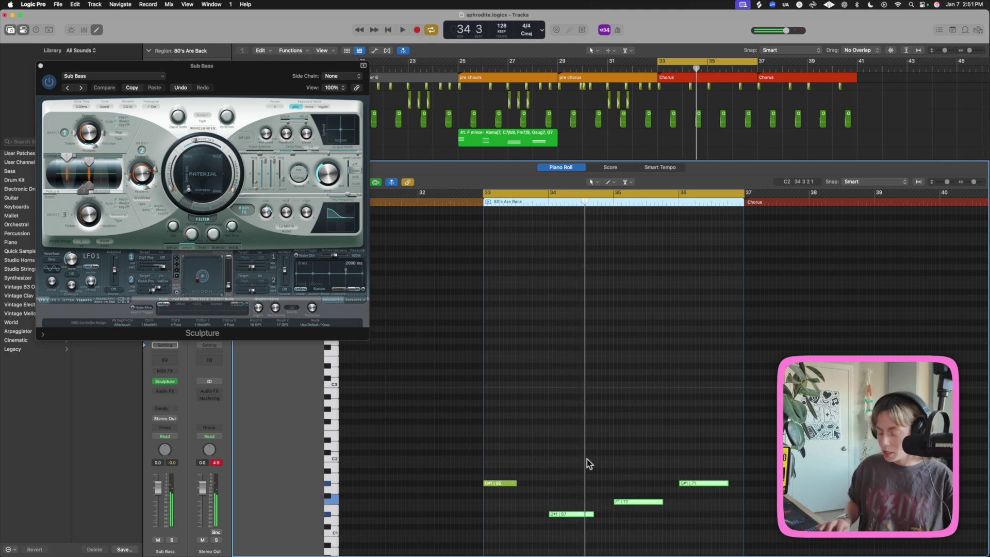
key("alt+shift+Up")
key("space")
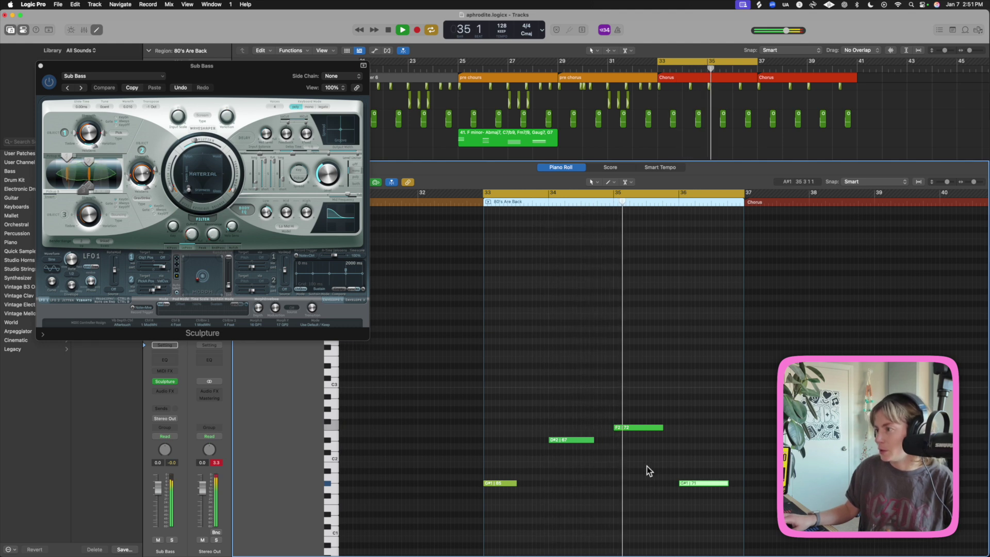
key("space")
left_click(630, 428)
key("alt+shift+Down")
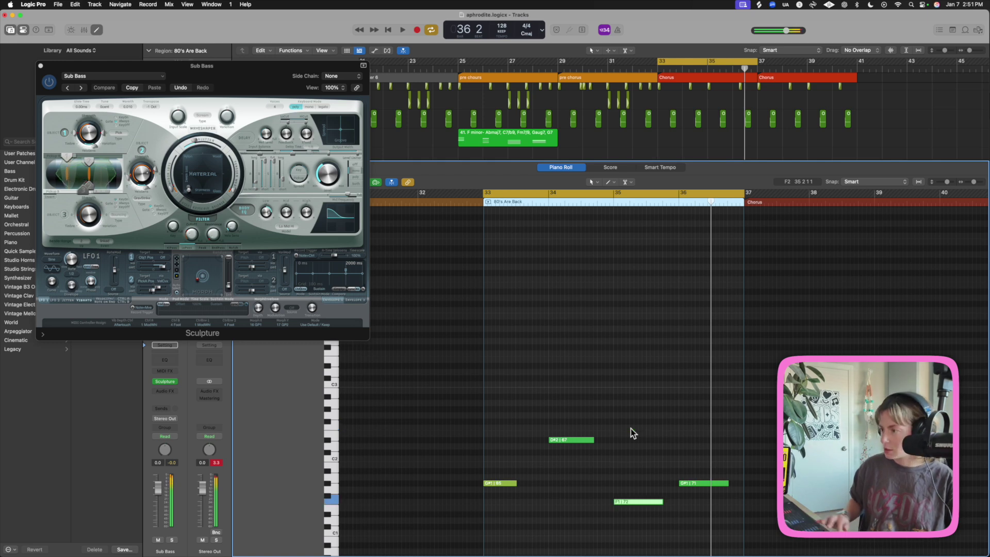
key("space")
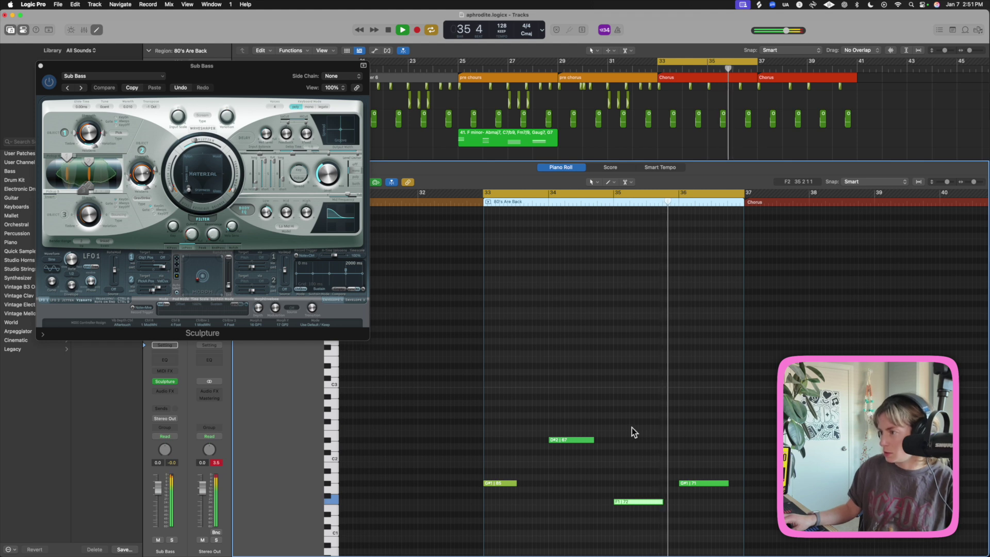
key("space")
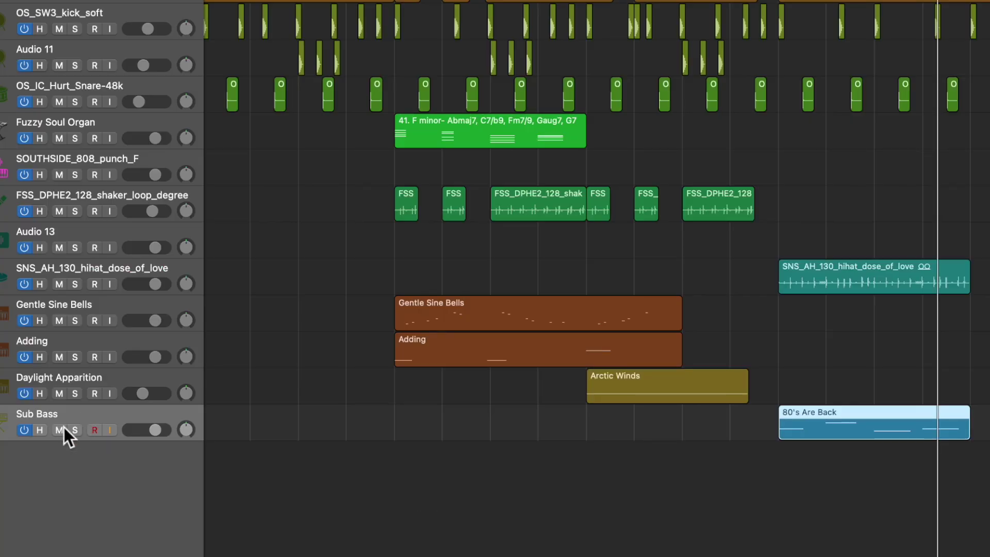
Duplicate the Sub Bass track and load the Tight Bass preset on the copy
double_click(72, 451)
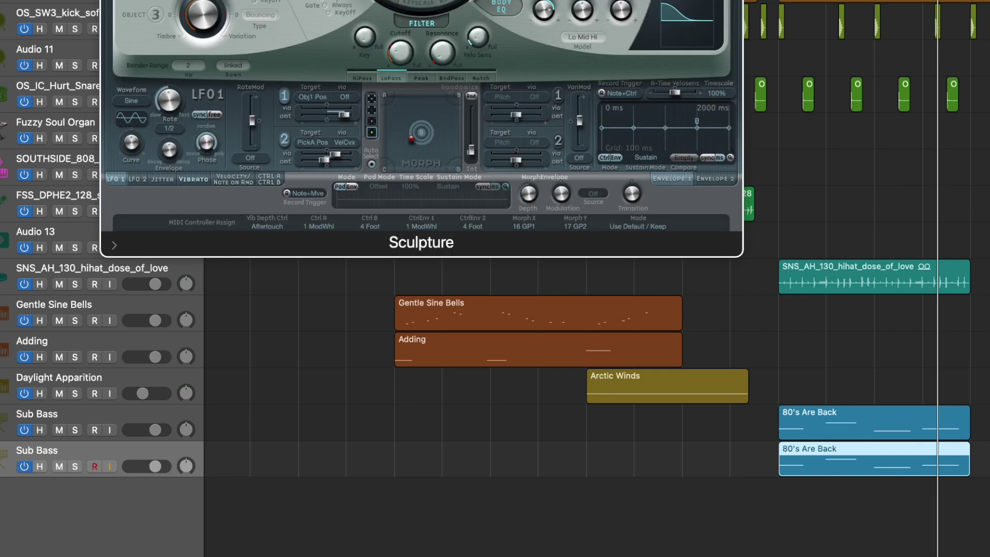
left_click(419, 120)
mouse_move(416, 299)
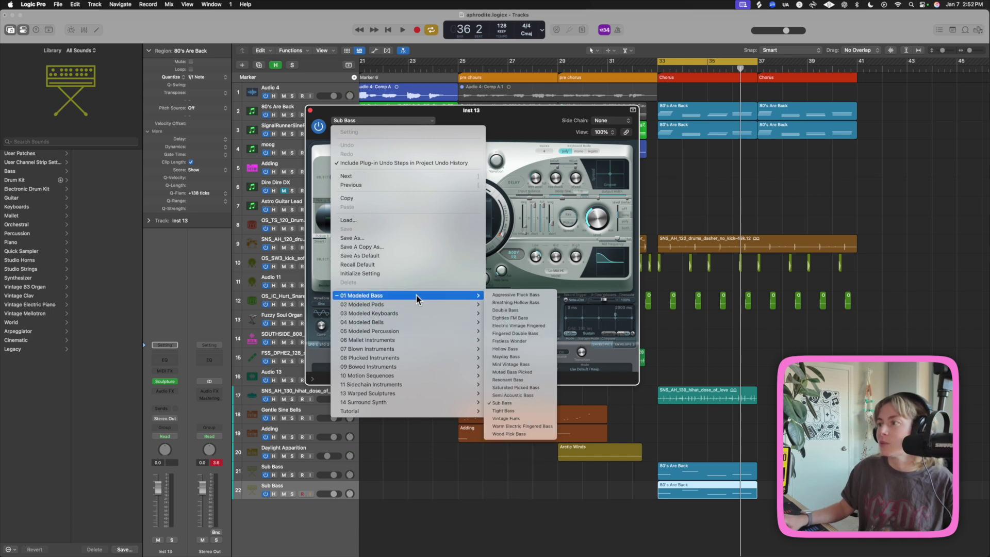
left_click(511, 410)
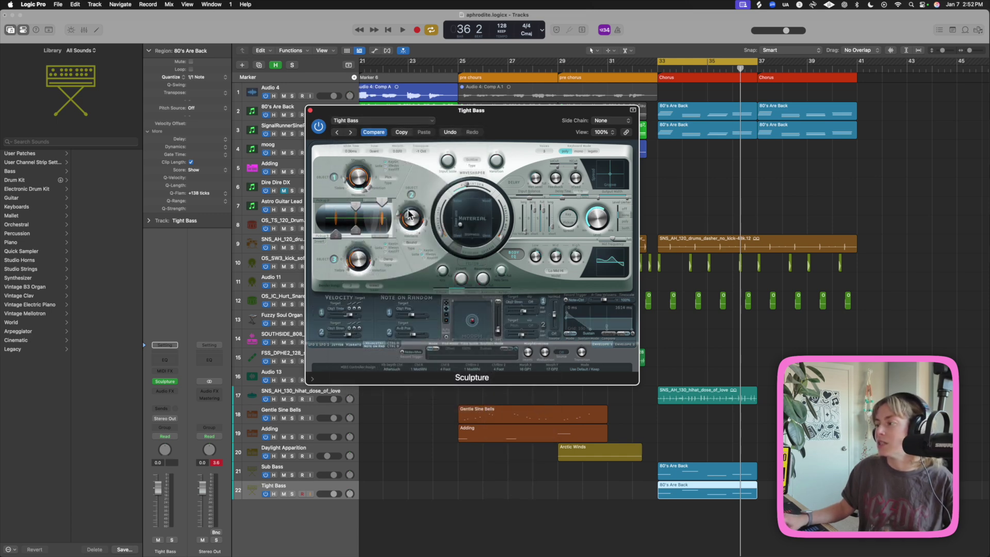
left_click(310, 110)
Solo the Tight Bass track, then the Sub Bass track, playing each from bar 33
left_click(292, 493)
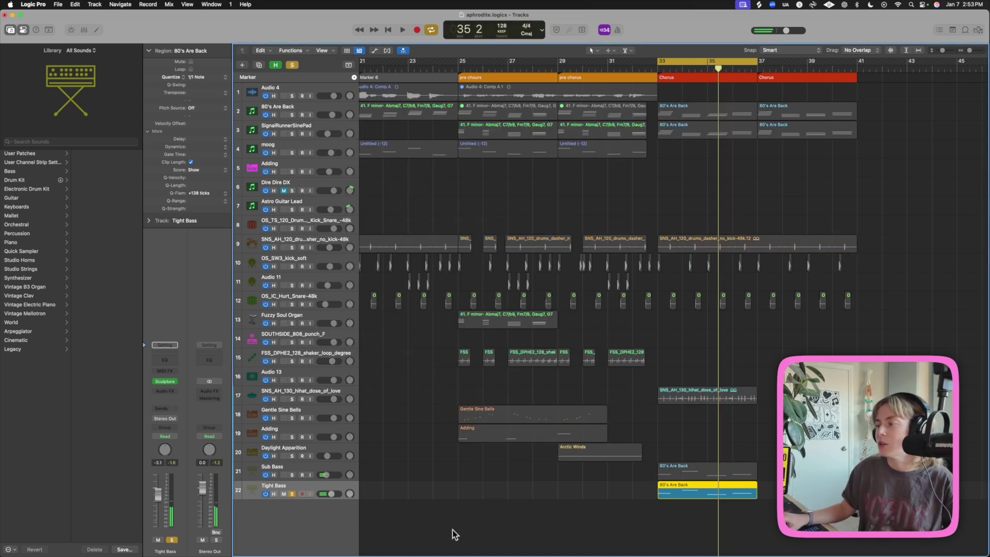
key("space")
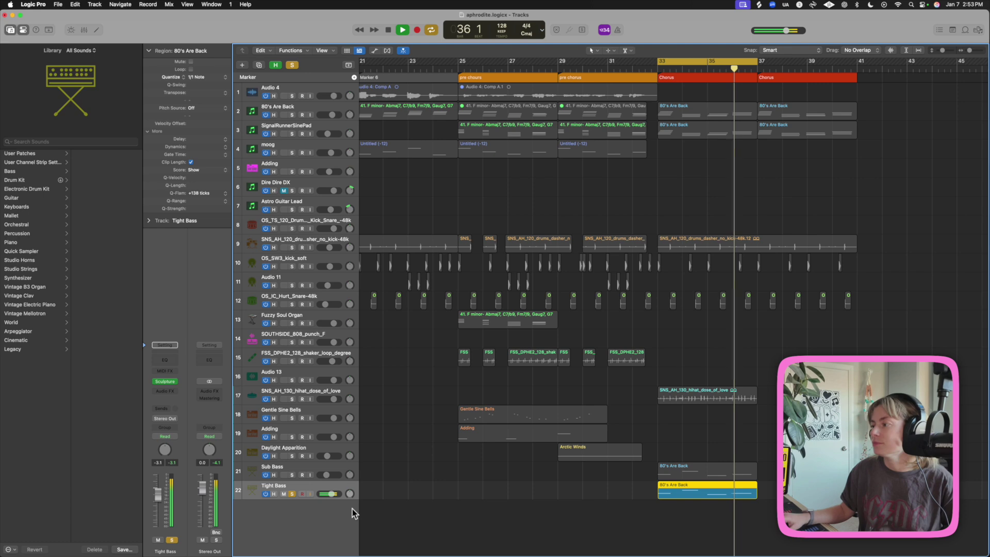
key("space")
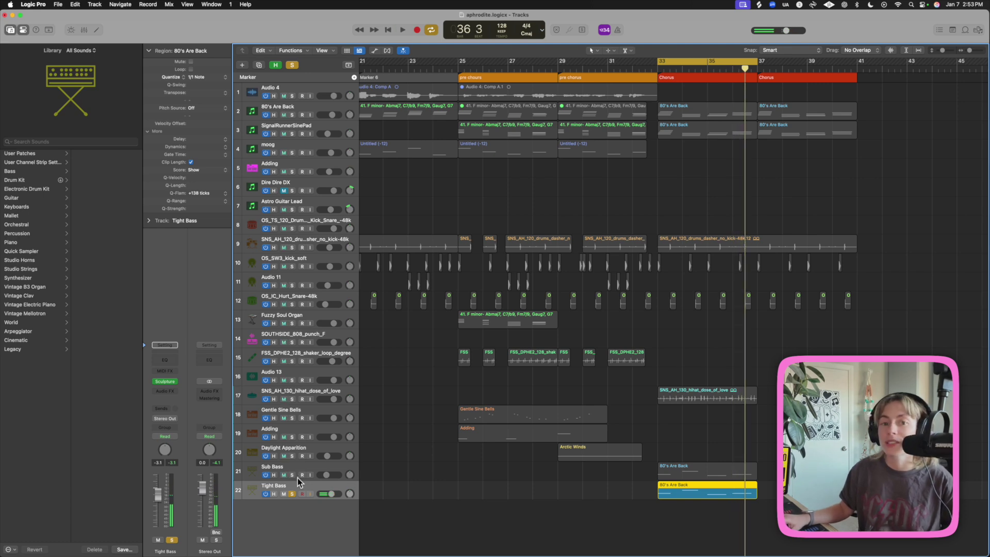
left_click(292, 475)
key("space")
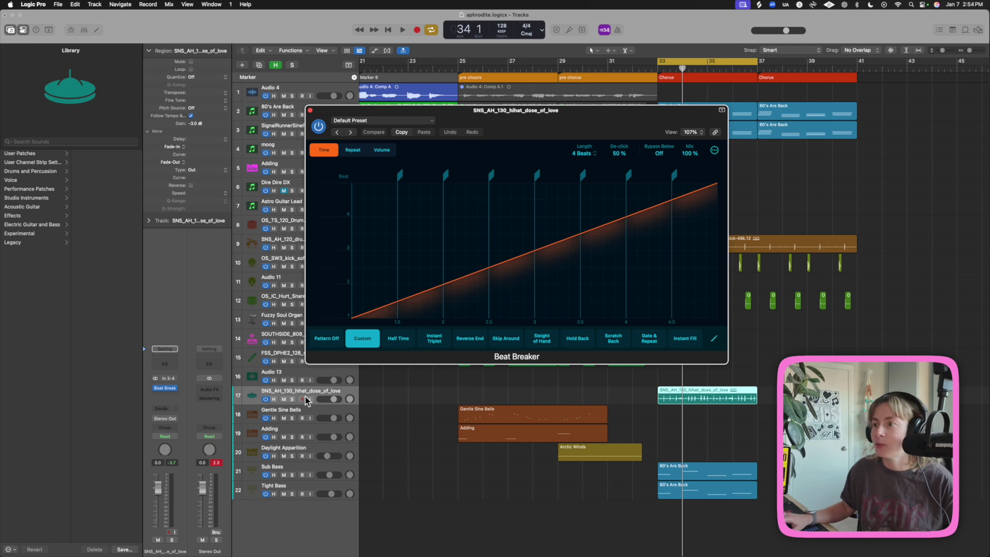
Solo the hi-hat track with Beat Breaker and start playback from bar 33
left_click(369, 397)
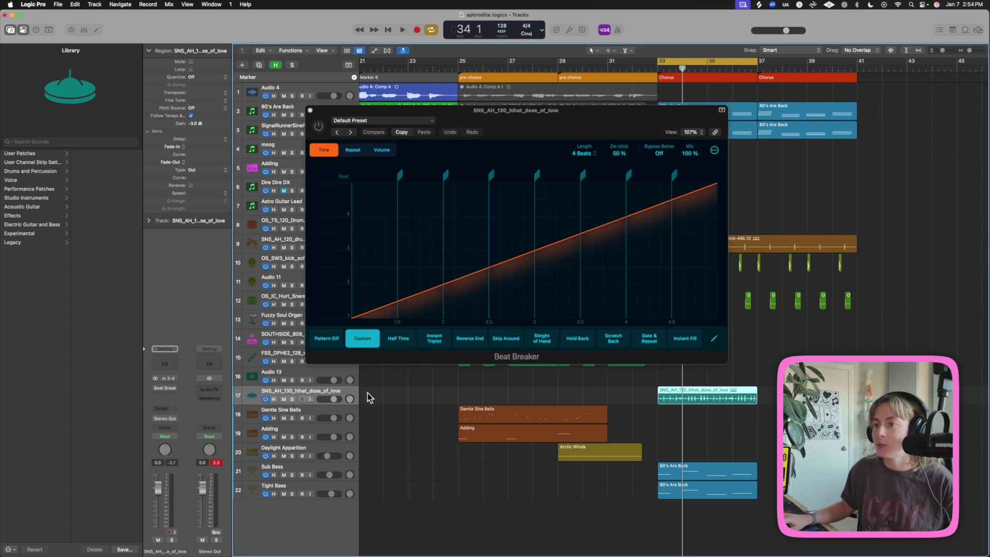
left_click(292, 399)
left_click_drag(586, 106, 525, 82)
key("space")
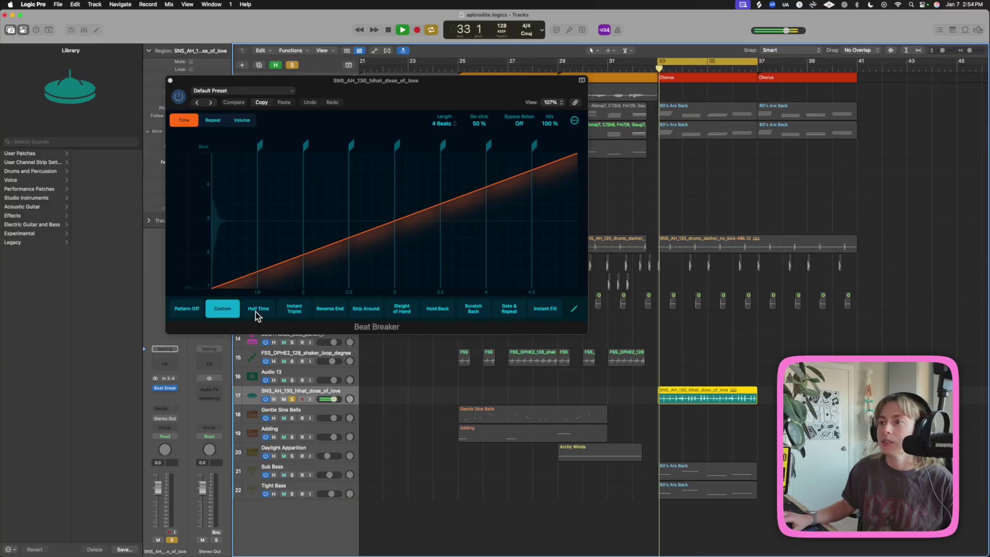
Audition Half Time, Instant Triplet, Reverse End and Skip Around, keep Sleight of Hand, then unsolo the hi-hat
left_click(259, 309)
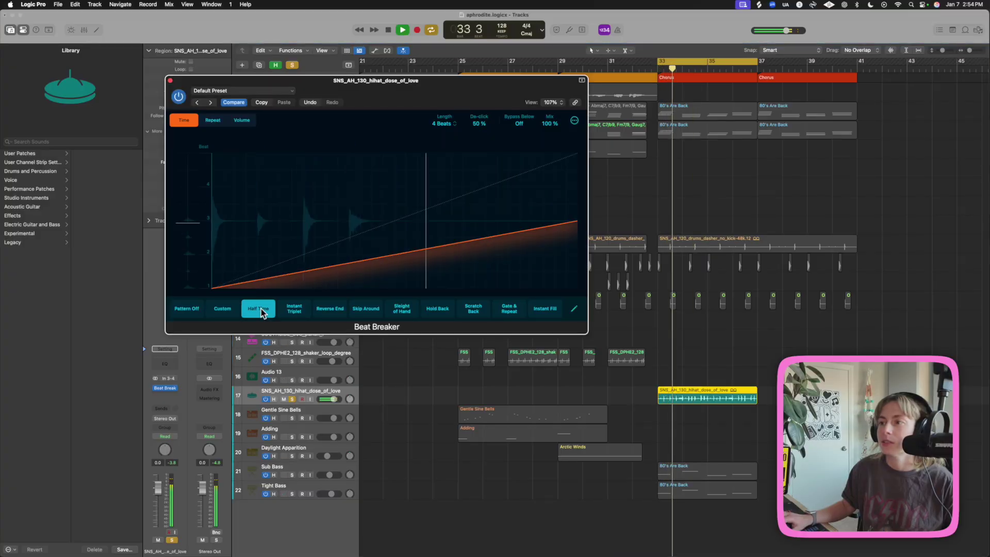
left_click(298, 311)
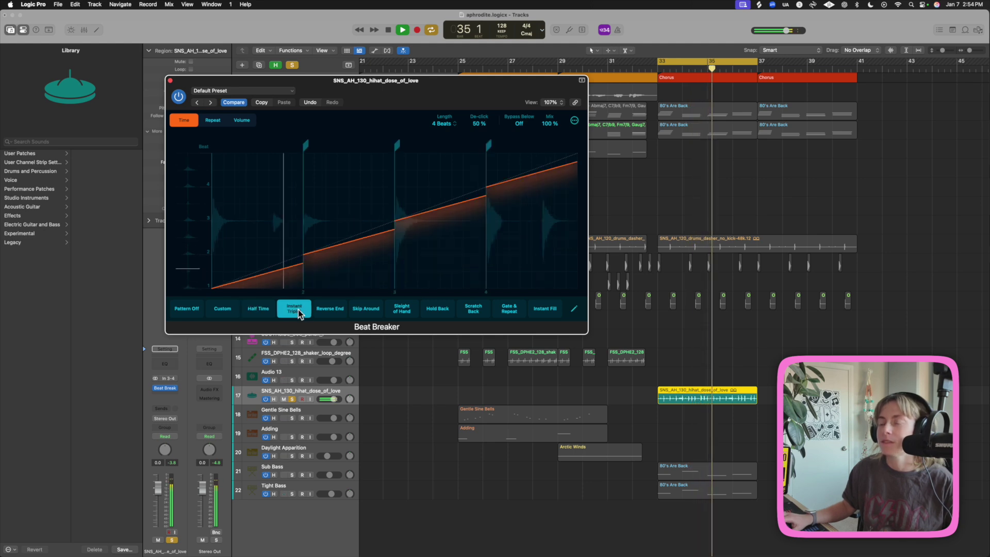
left_click(331, 314)
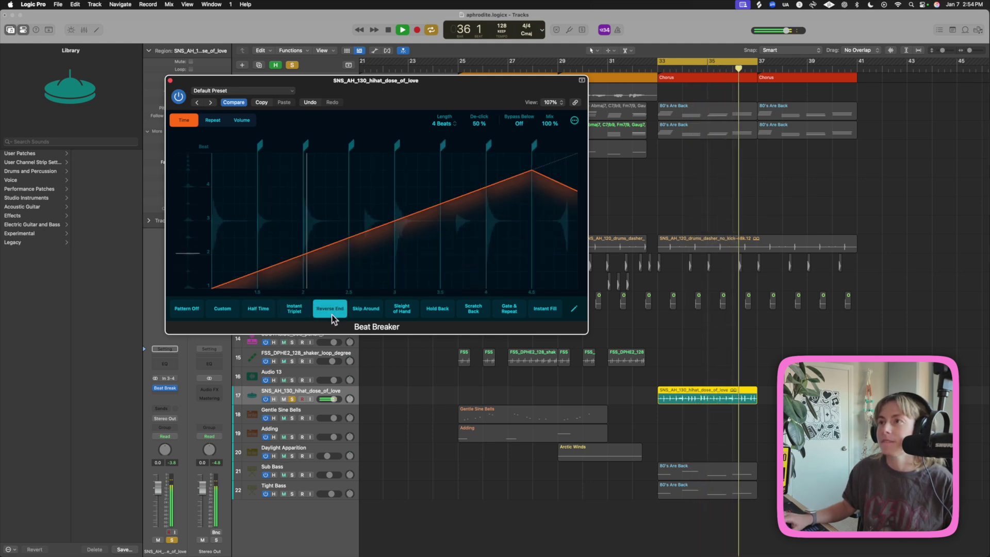
left_click(368, 309)
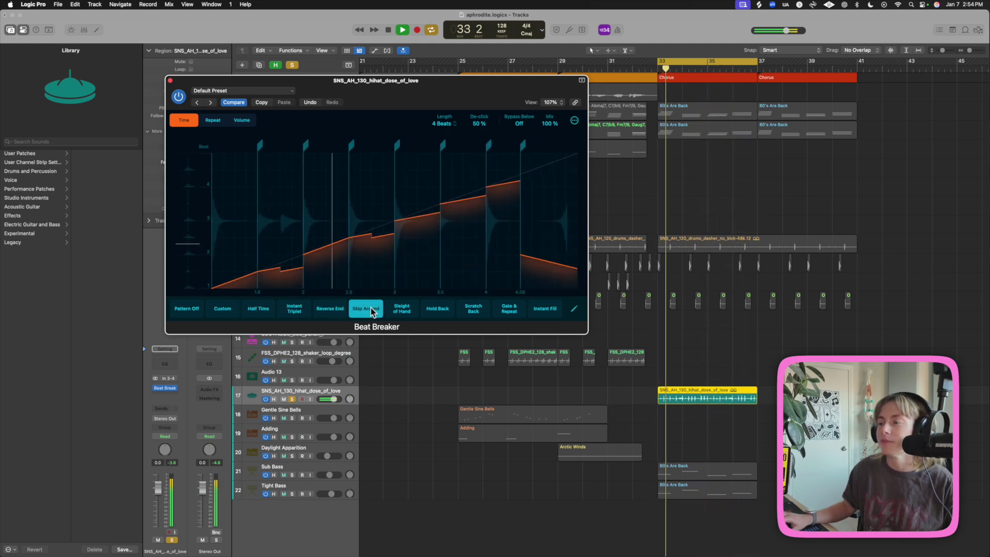
left_click(413, 309)
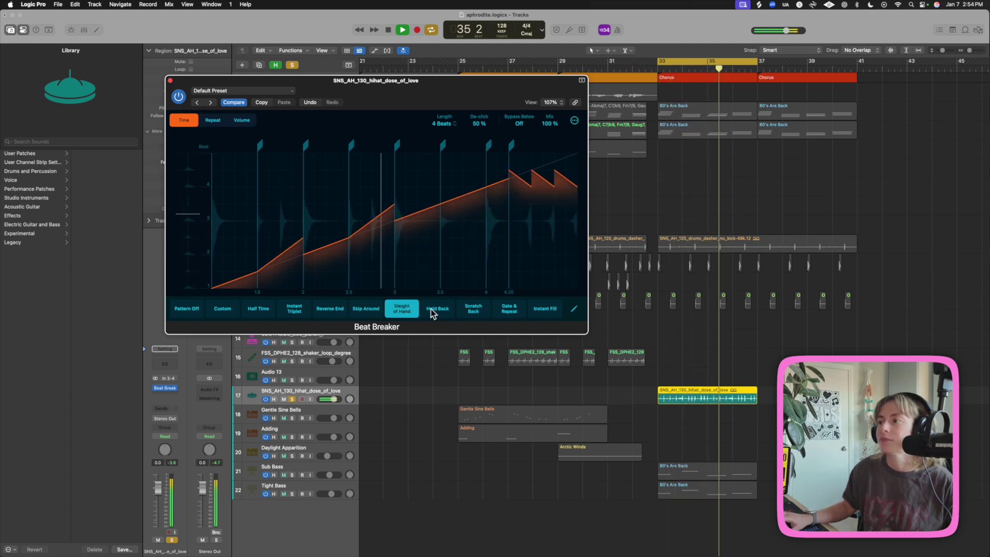
left_click(292, 399)
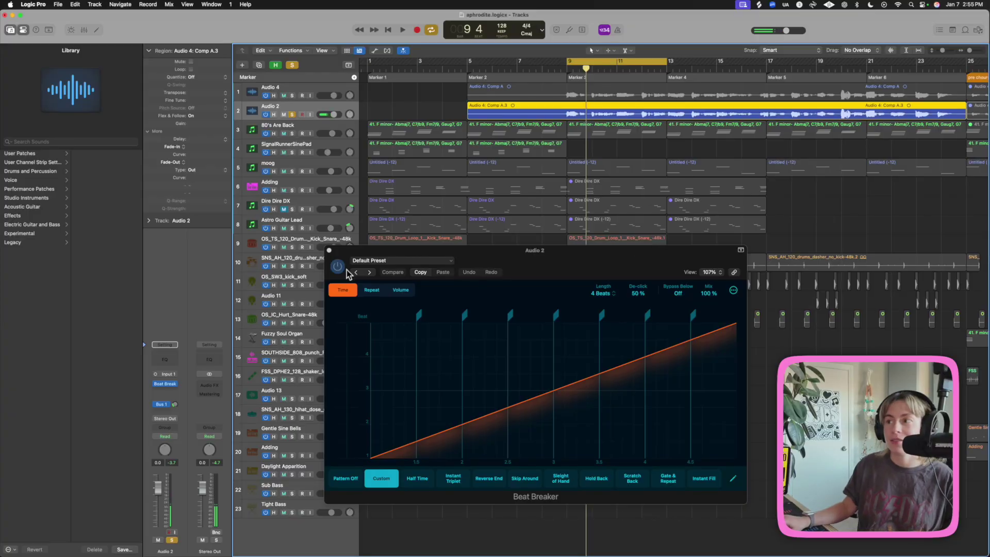
Play the song and switch the Audio 2 vocal's Beat Breaker to Sleight of Hand
left_click(339, 268)
key("space")
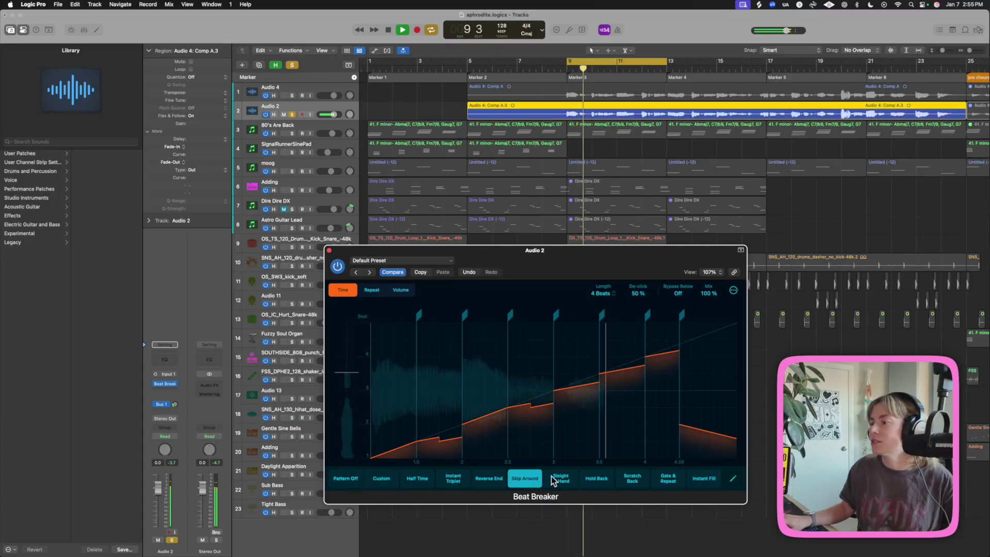
left_click(565, 483)
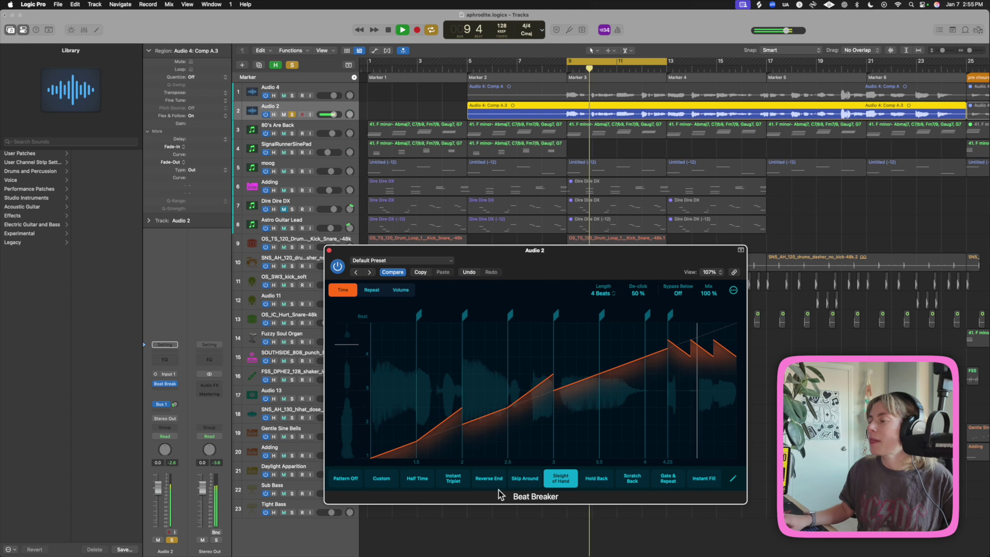
key("space")
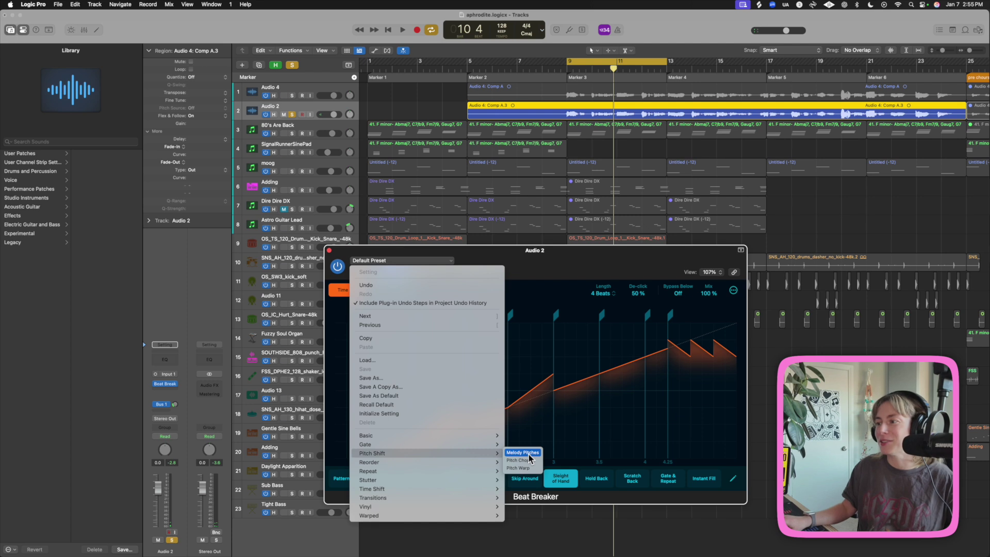
Load Melody Pitches and audition Melodic Ends 3, Melodic Ends 4, Pitch Wave Slow and Melodic Ends 5 on the vocal
left_click(528, 454)
key("space")
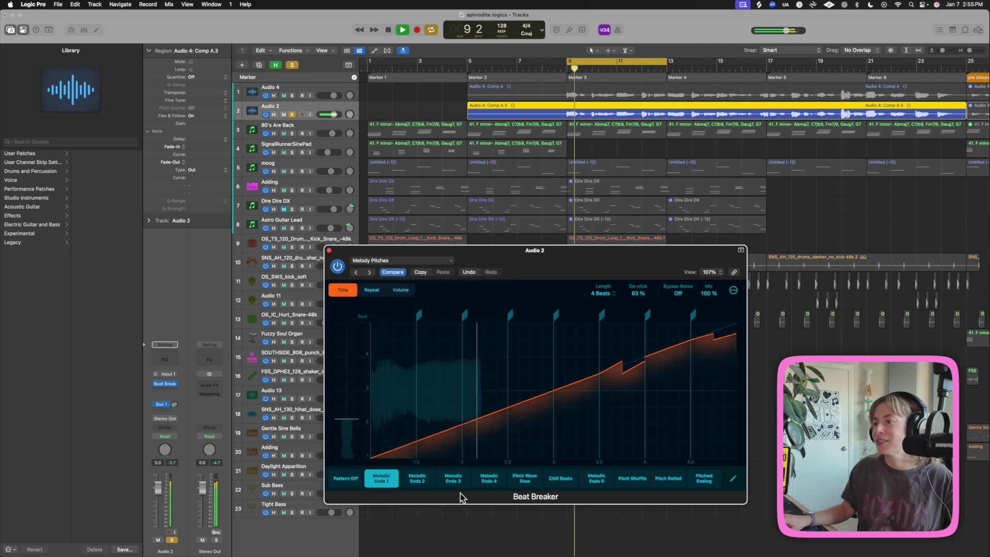
left_click(459, 481)
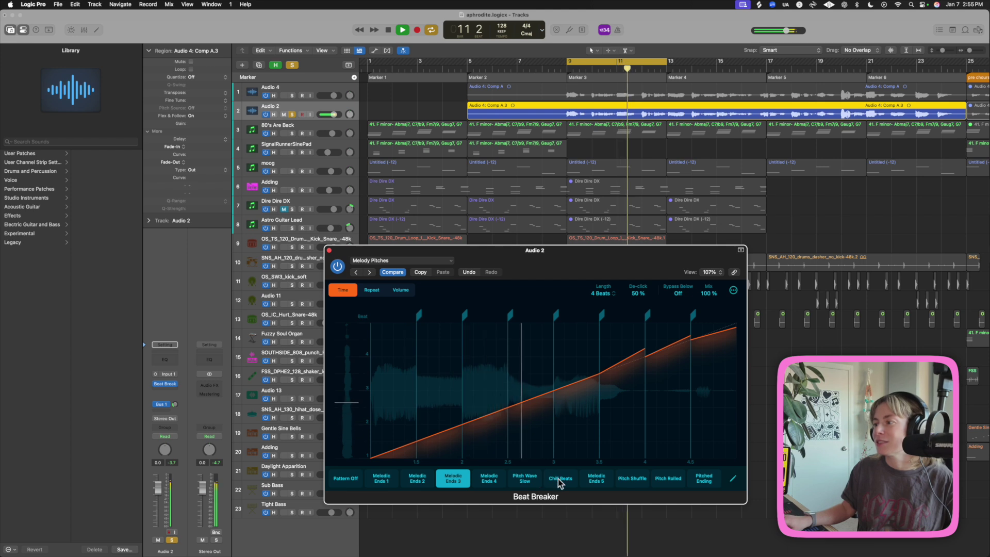
left_click(489, 480)
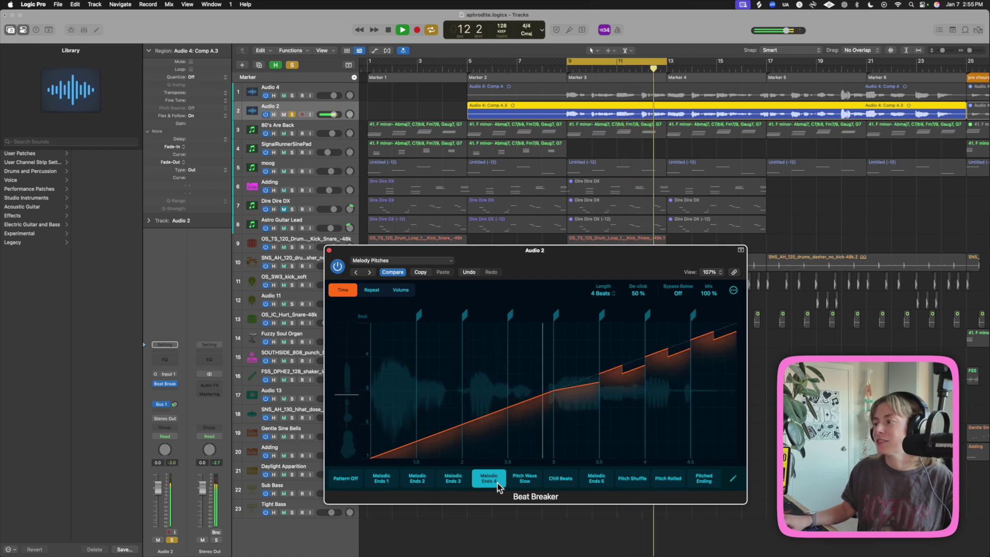
left_click(526, 482)
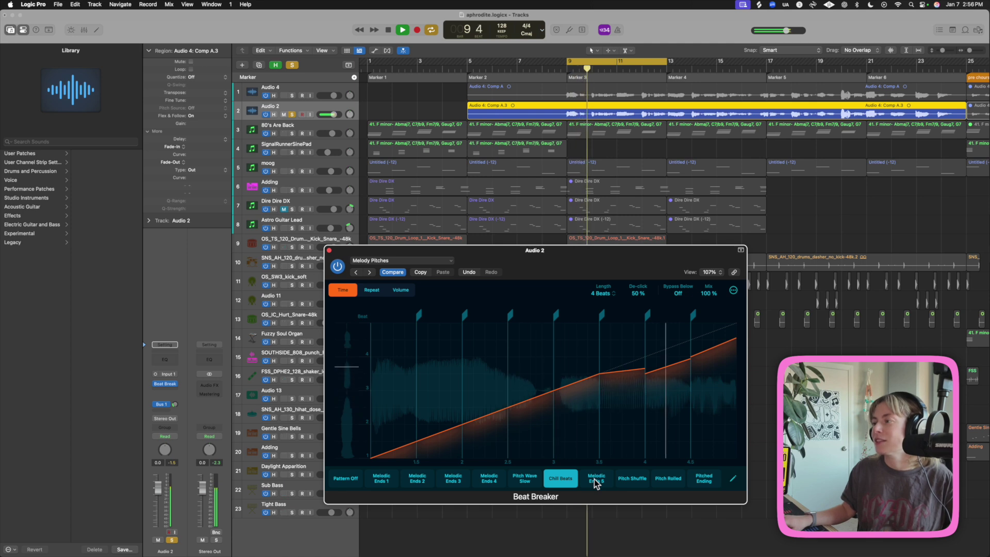
left_click(596, 480)
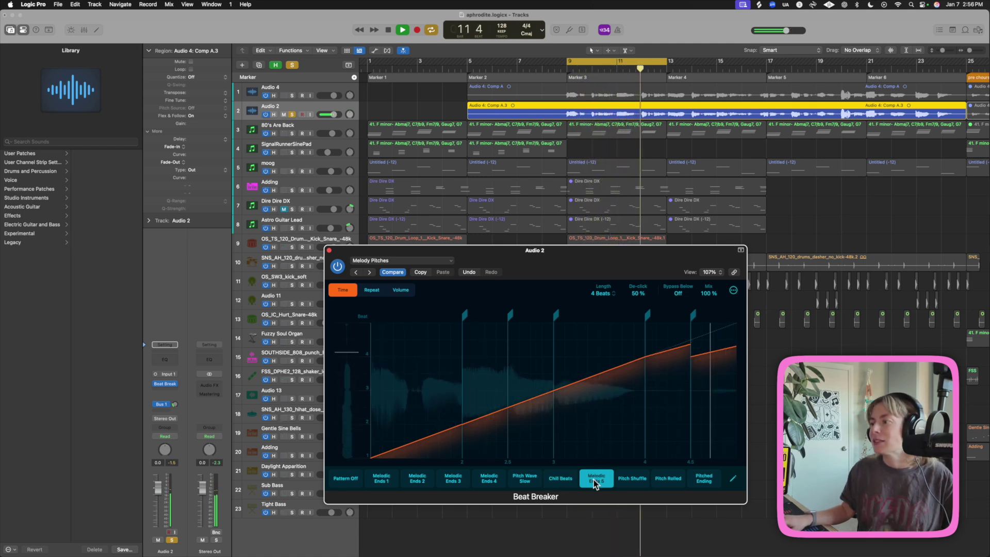
Stop playback and choose the Shifted Flow > Hold Back preset
key("space")
left_click(450, 261)
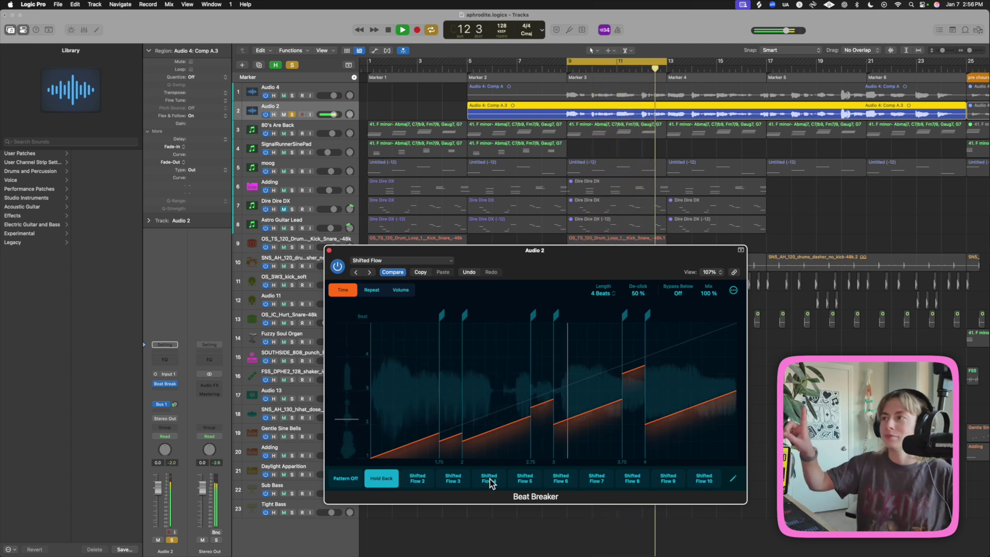
left_click(285, 96)
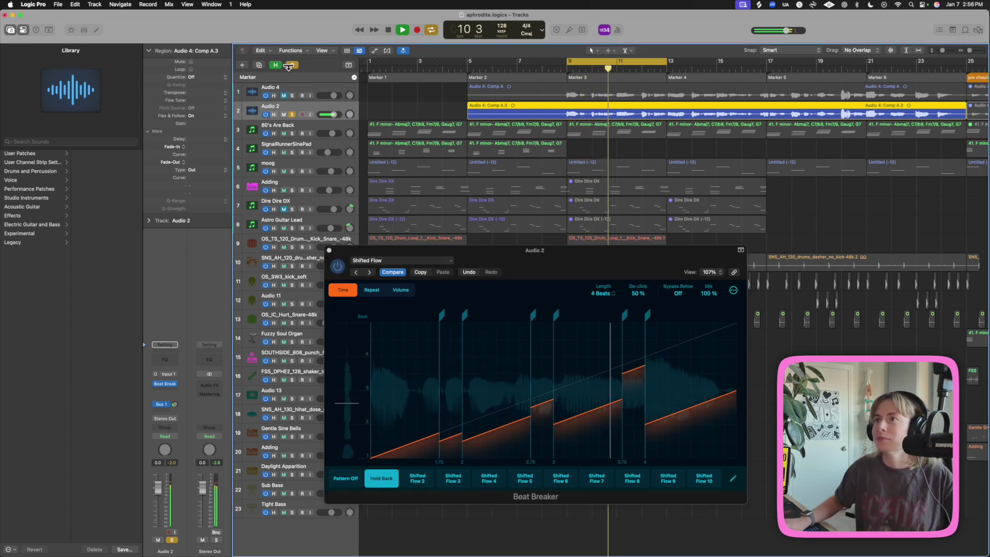
Turn off solo so all 23 tracks play again
left_click(291, 66)
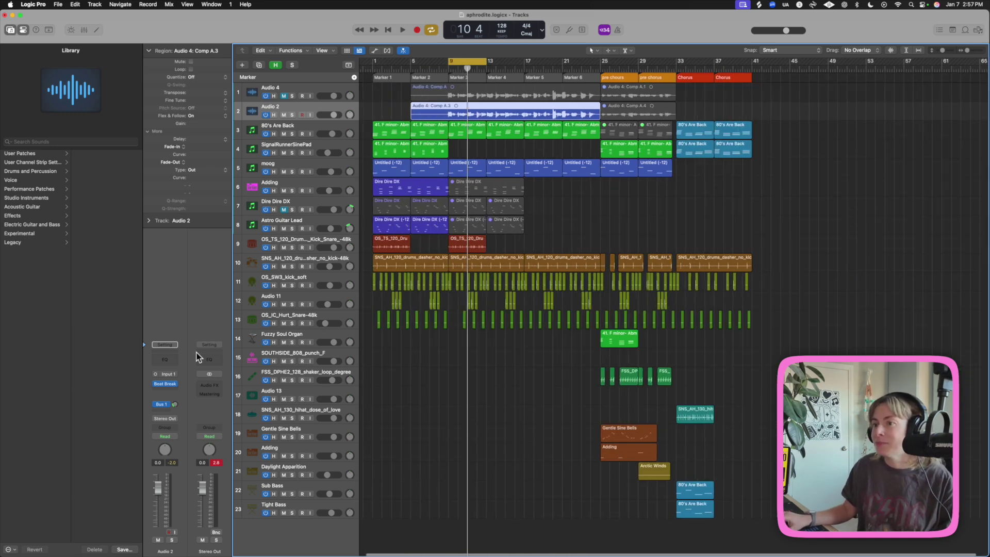
right_click(312, 448)
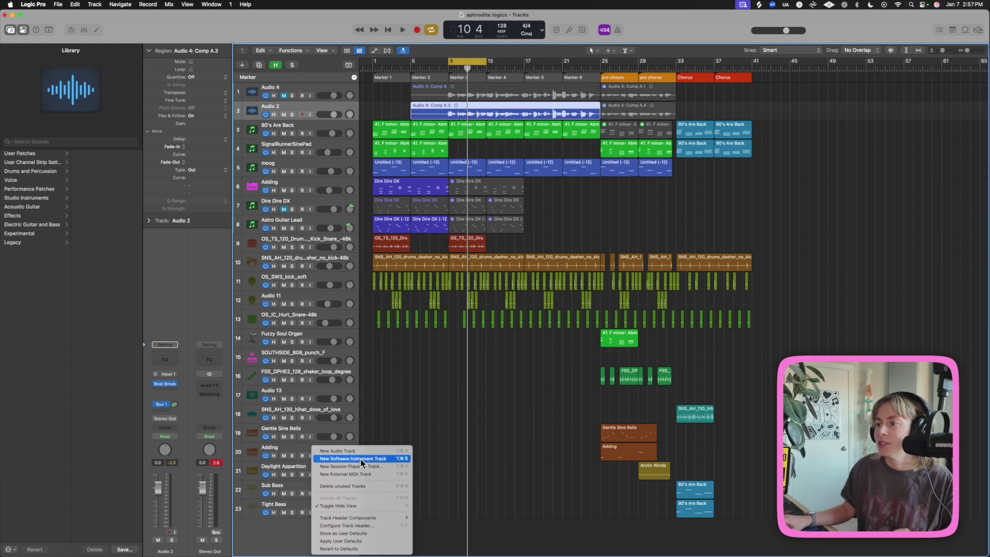
Add an Inst 14 software instrument track with Sampler, showing its Mapping and Zone panels
left_click(360, 458)
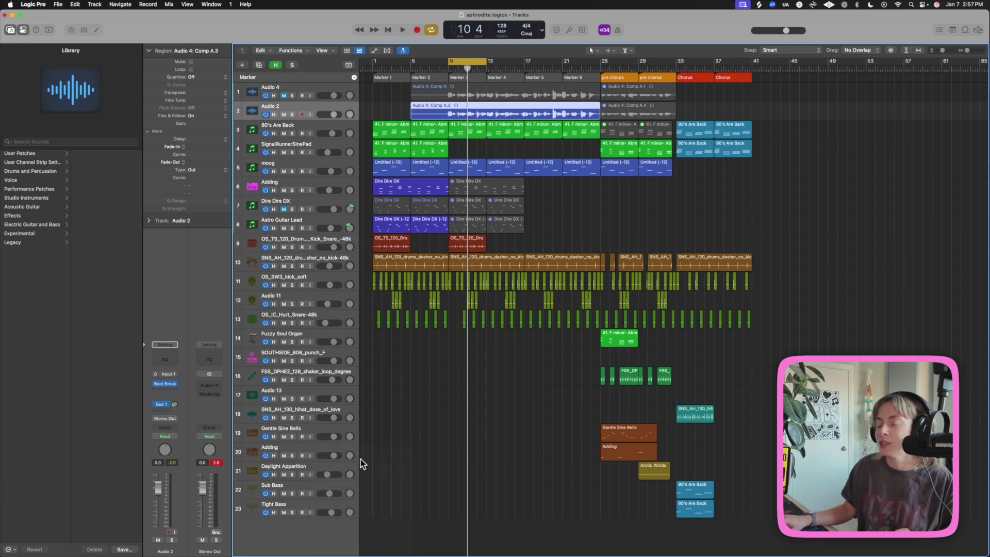
left_click(175, 379)
type("samp")
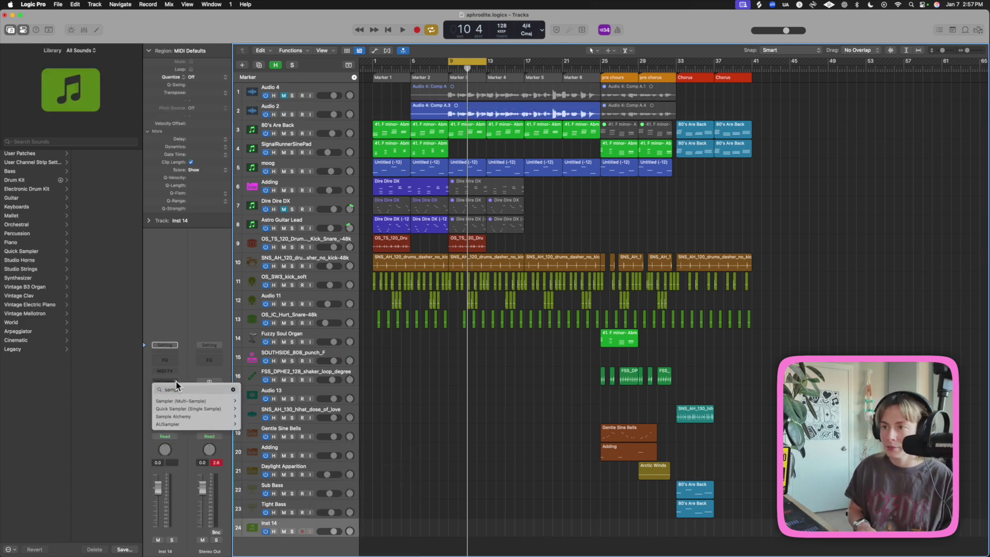
key("Return")
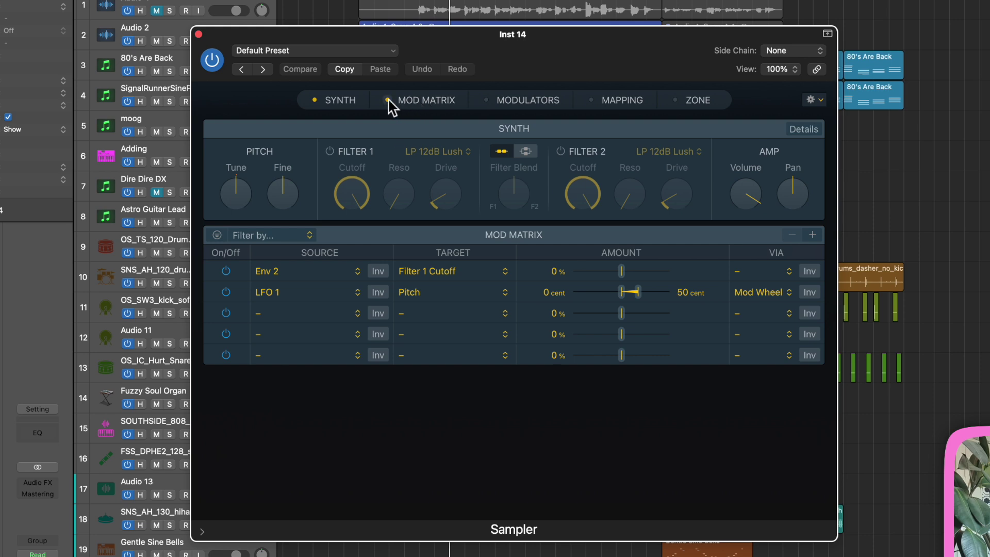
left_click(390, 102)
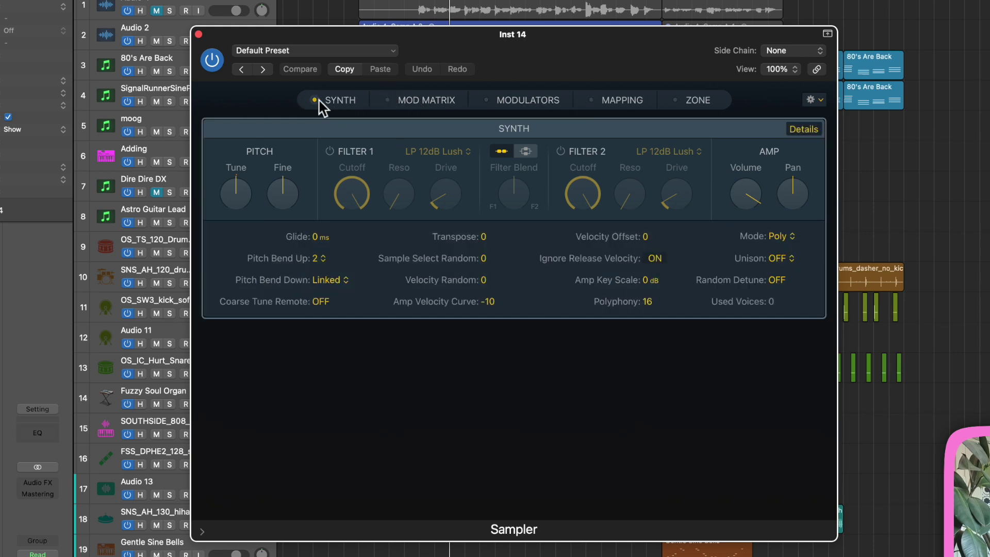
left_click(589, 103)
left_click(675, 101)
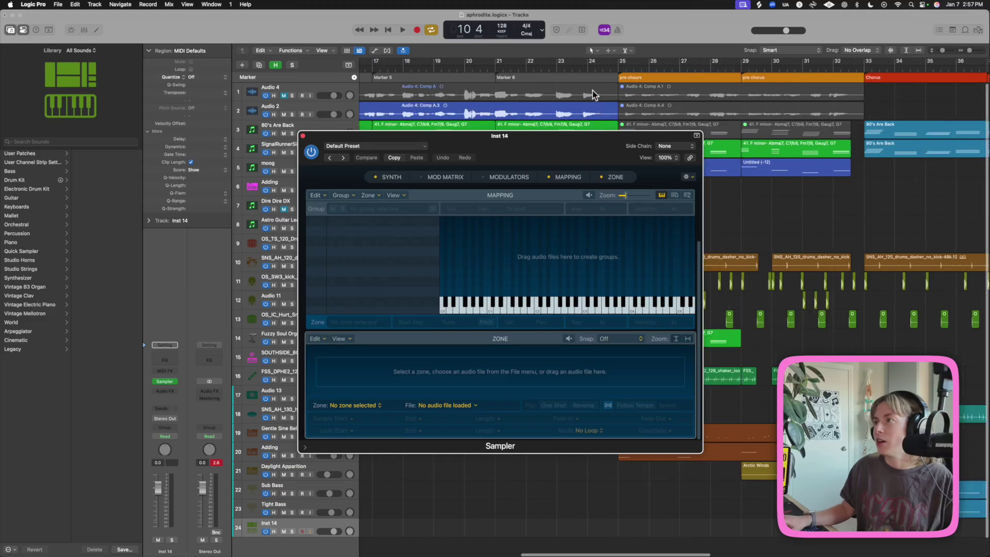
Unmute and solo Audio 4, then split its final vocal phrase near bar 24 into Comp A.5
left_click(284, 96)
left_click(292, 96)
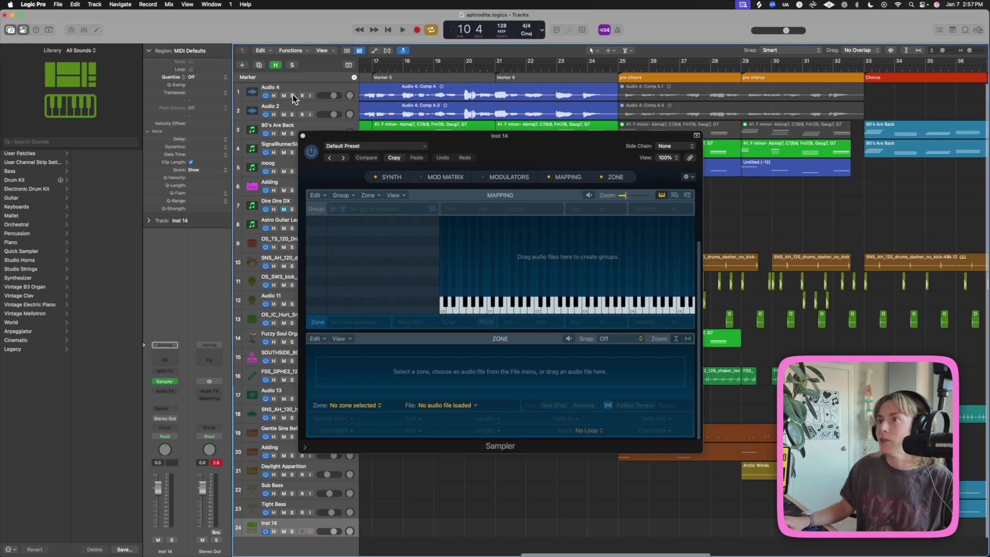
left_click(581, 64)
key("space")
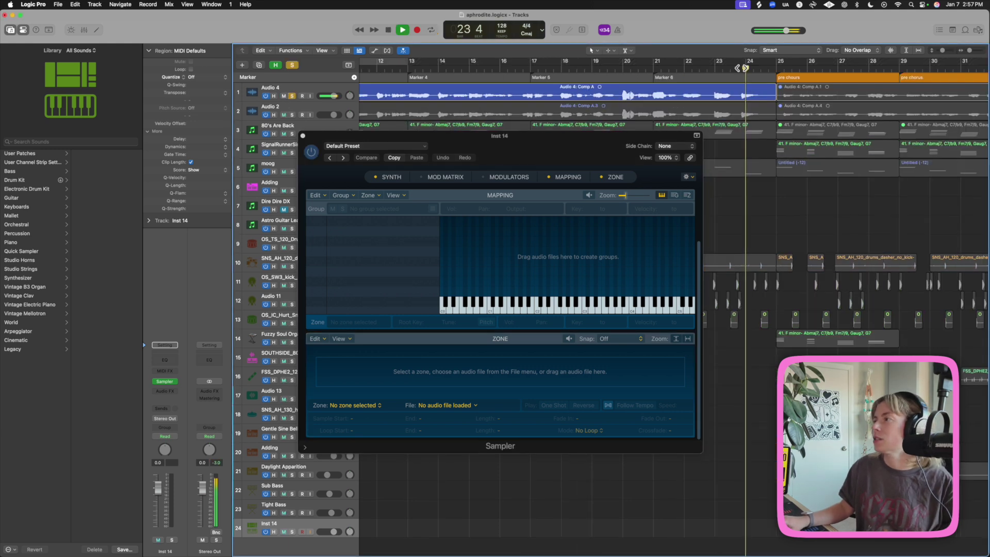
key("space")
left_click(741, 99)
left_click(759, 96)
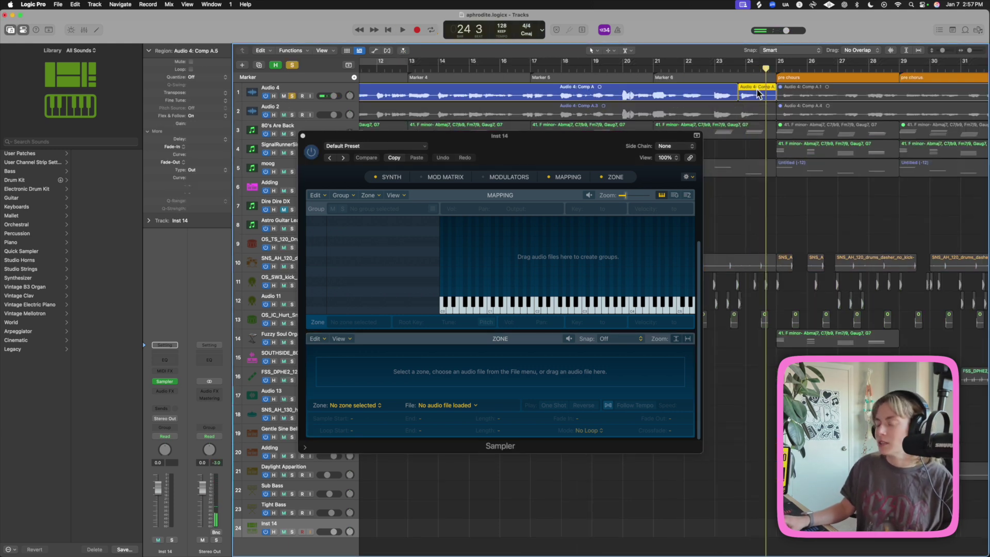
Load Comp A.5 into the Sampler from C-2, trim it to 22382–73516, and enable Follow Tempo
left_click_drag(759, 96, 696, 293)
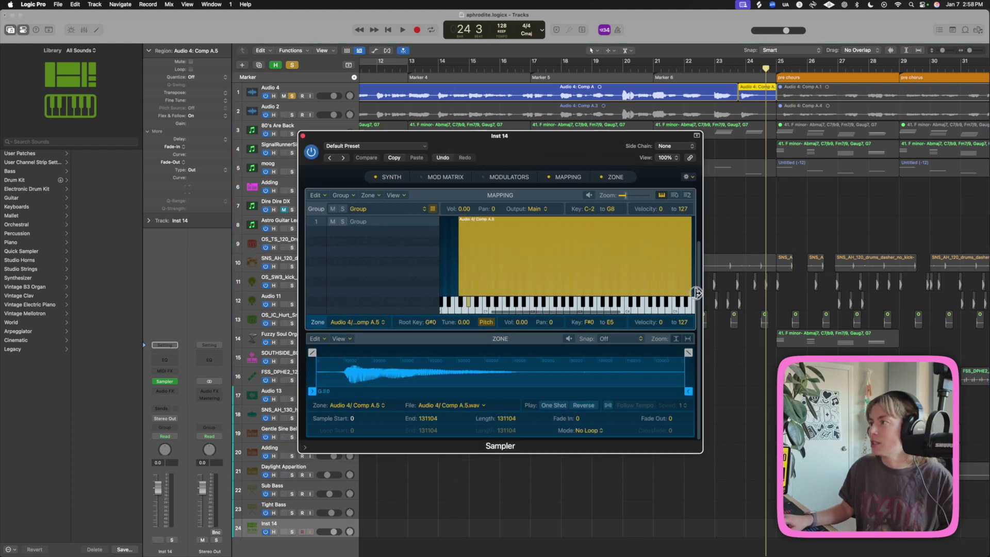
left_click_drag(394, 294, 392, 294)
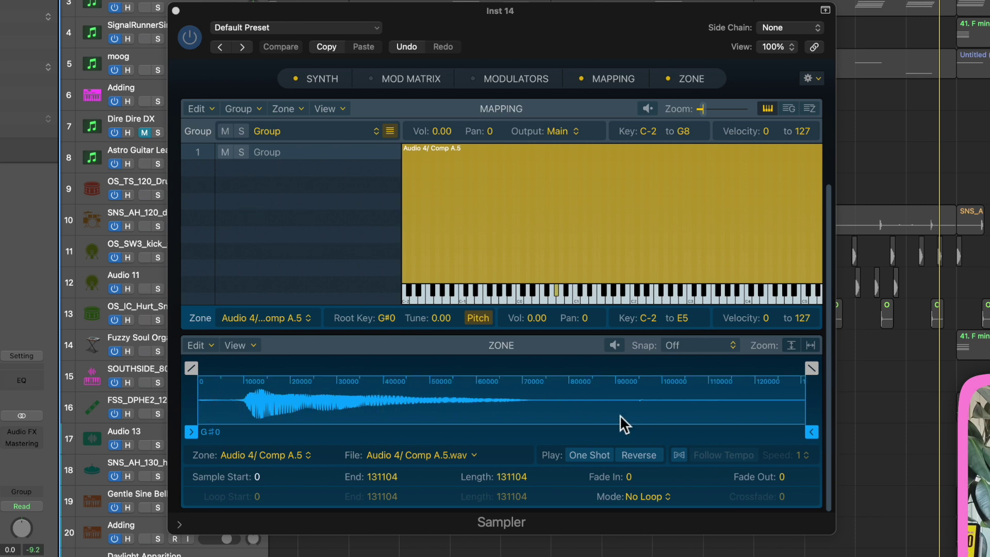
left_click(517, 297)
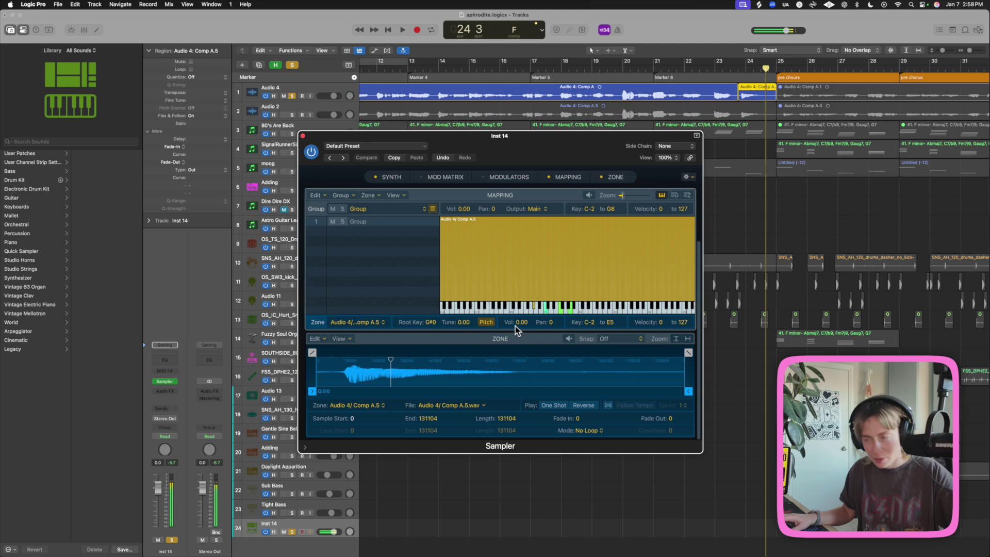
left_click_drag(311, 391, 339, 390)
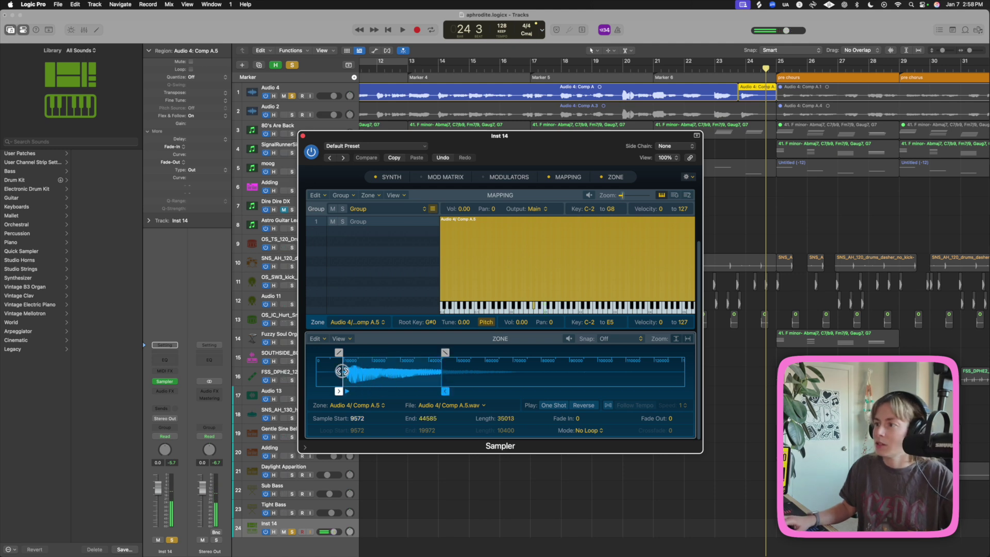
left_click_drag(341, 371, 387, 379)
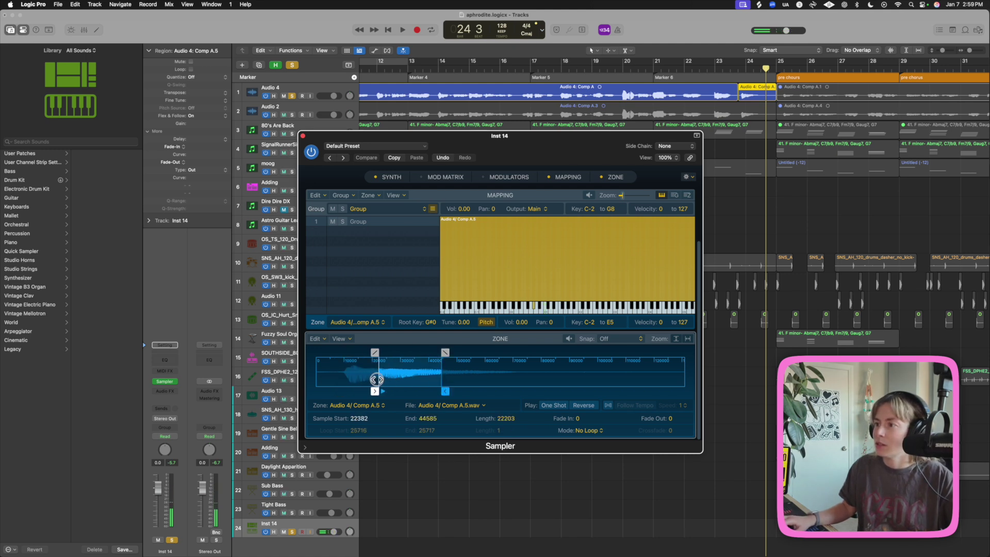
left_click_drag(443, 379, 522, 378)
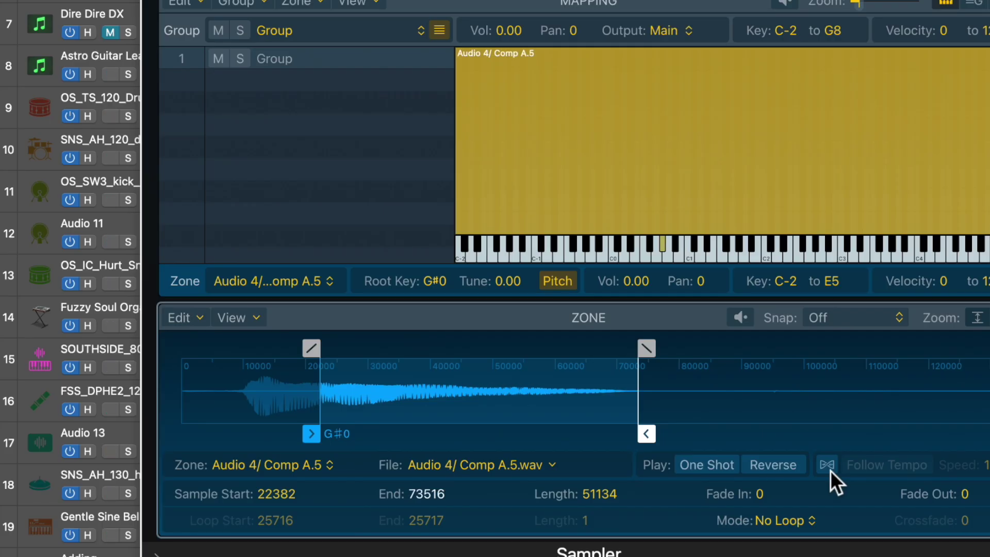
left_click(608, 405)
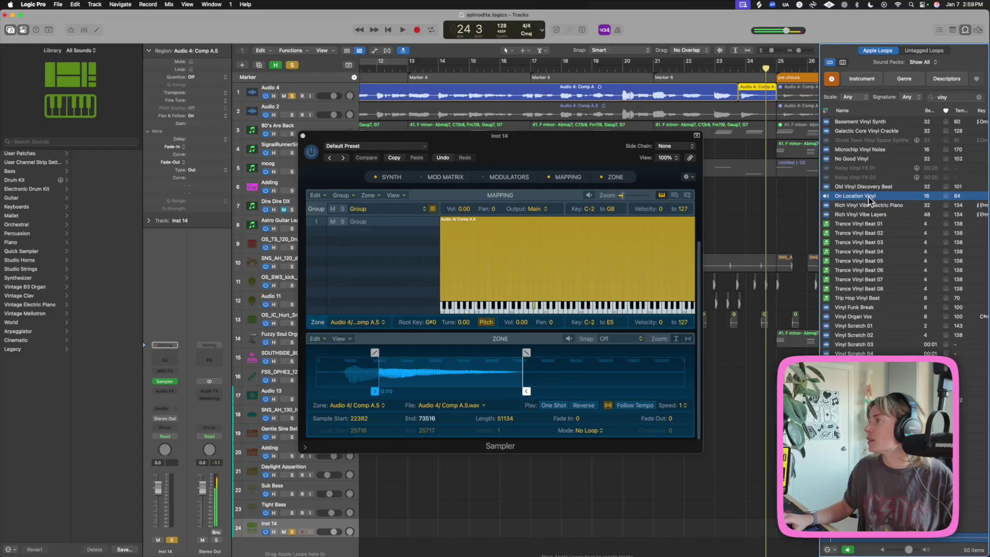
Add On Location Vinyl as a second Sampler group spanning C-2 to G8, then close the Sampler
left_click_drag(870, 200, 361, 254)
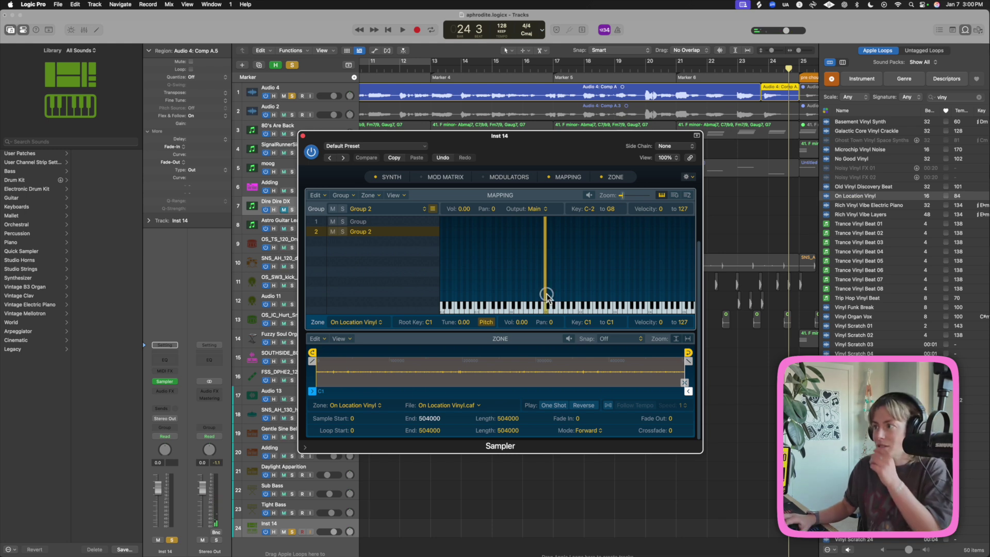
left_click_drag(546, 295, 743, 272)
scroll(589, 280, "left", 5)
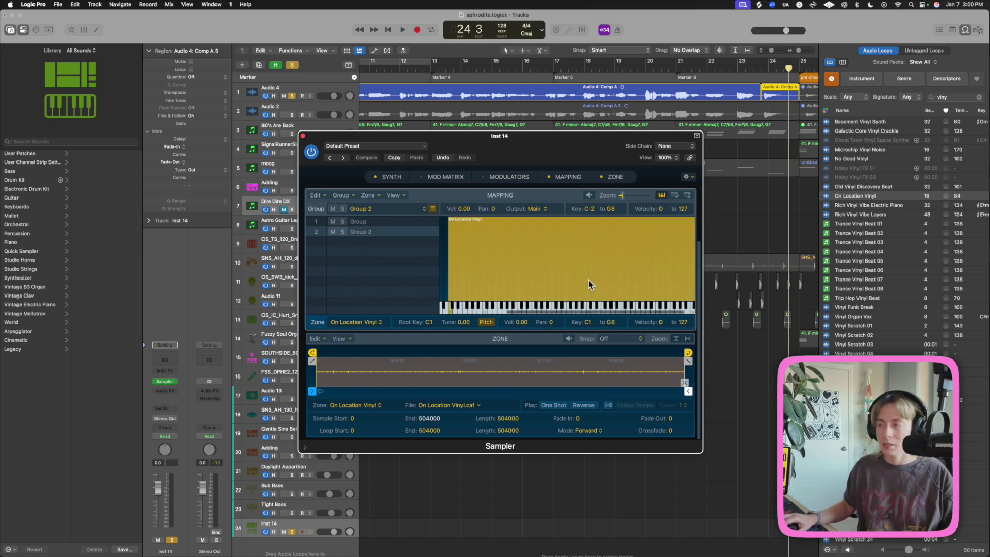
left_click_drag(544, 301, 388, 307)
key("super+a")
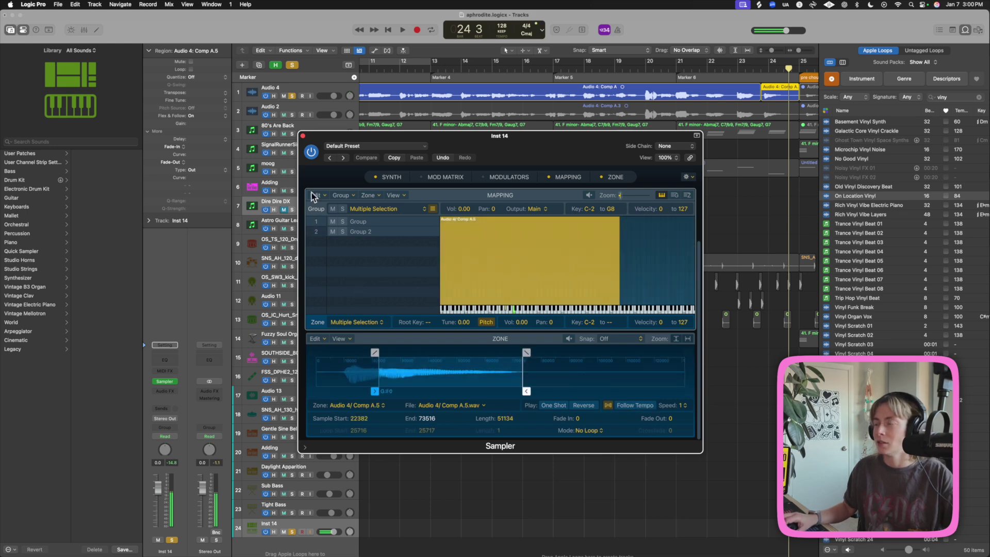
left_click(303, 135)
Turn off solo and start recording a Sampler part on Inst 14 over the pre-chorus
left_click(292, 65)
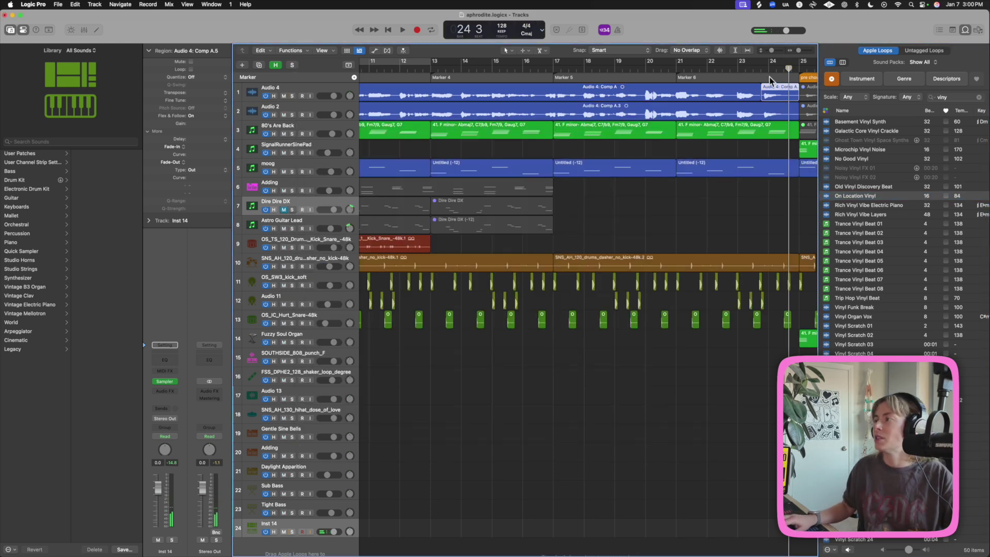
scroll(495, 65, "right", 6)
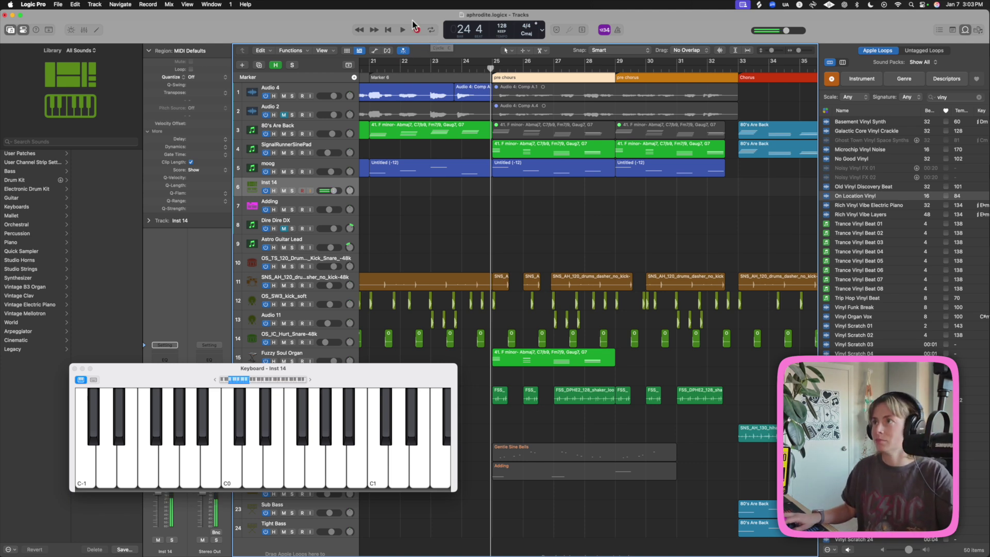
left_click(417, 29)
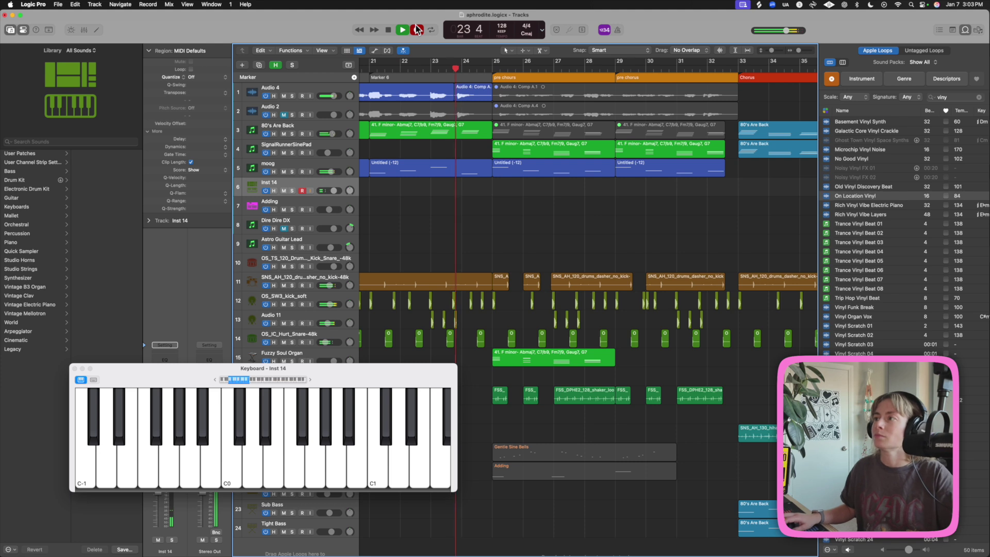